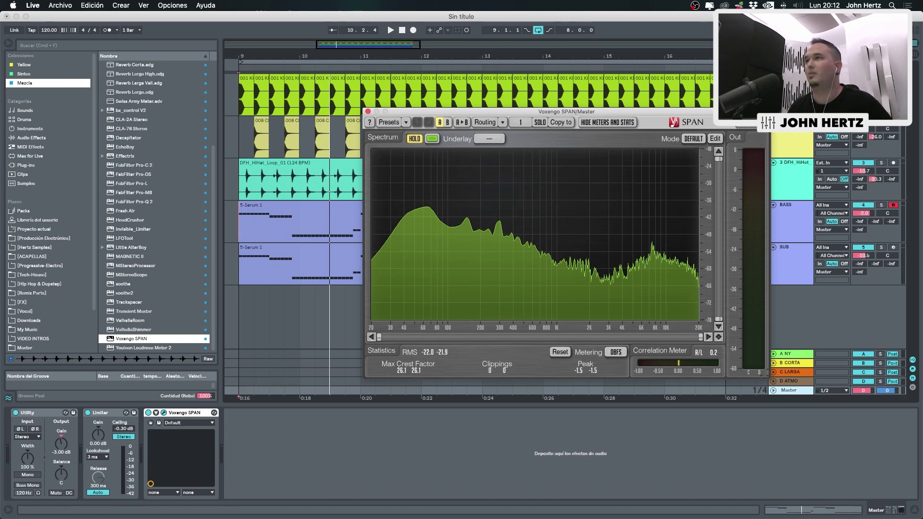
Raise the SUB track's volume to -9.8 dB during playback and hold the analyzer's spectrum with SUB and BASS soloed.
key(space)
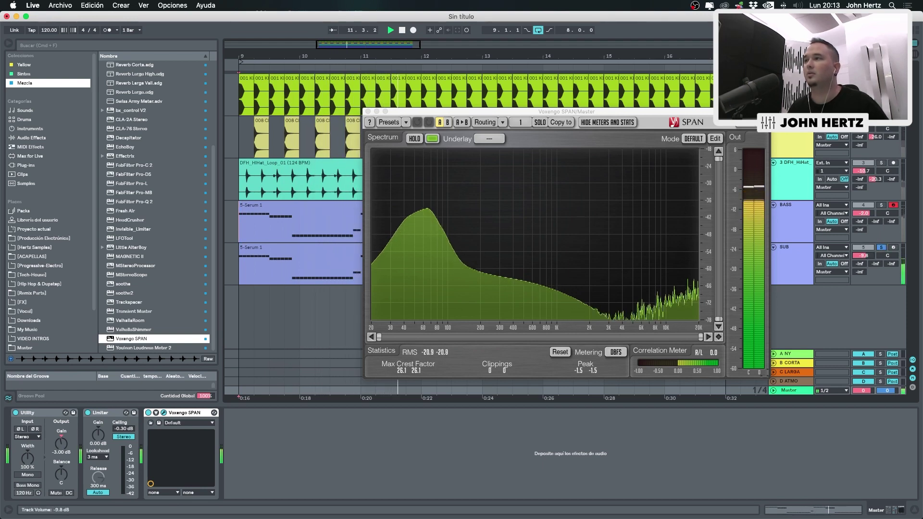
drag(863, 255, 864, 252)
click(882, 205)
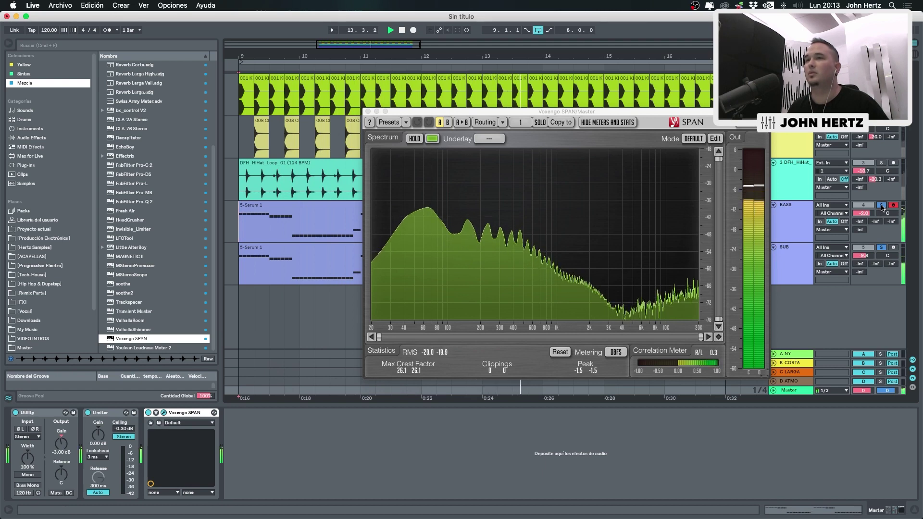
click(417, 140)
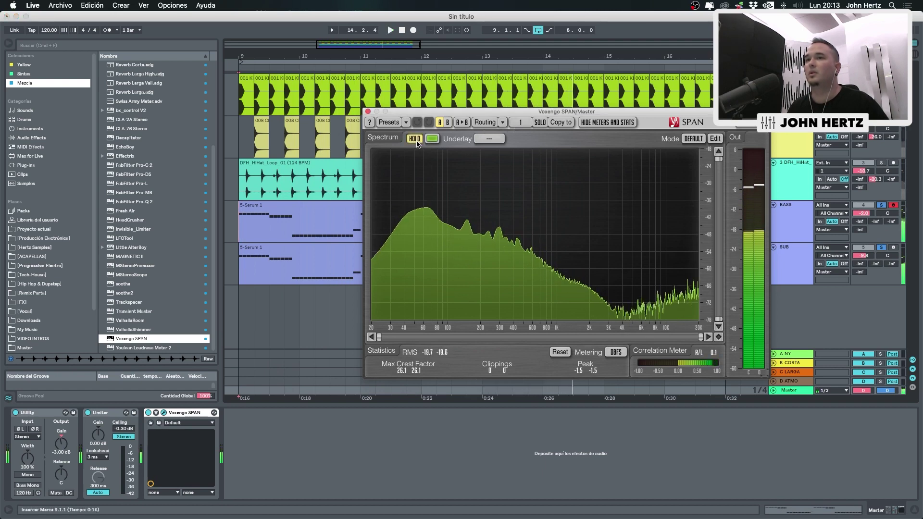
mouse_move(427, 204)
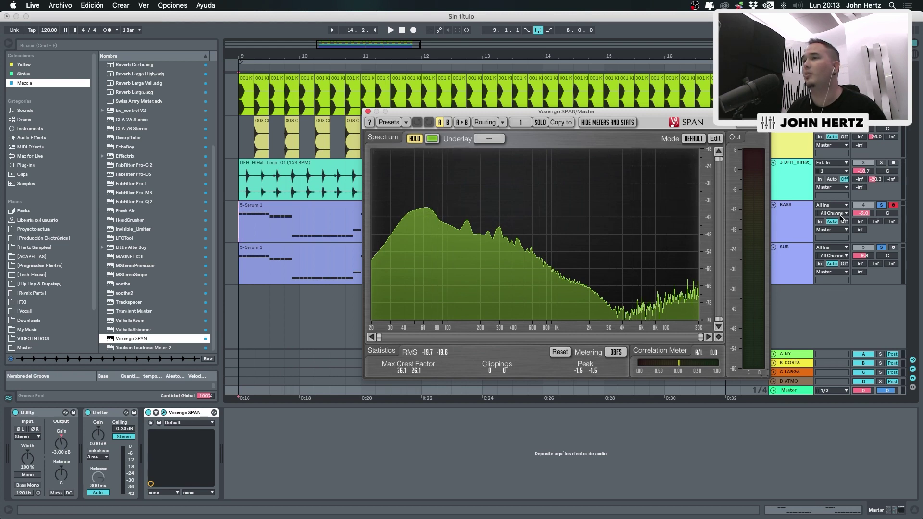
Set the hi-hat loop track's volume to -4.0 dB and hold the spectrum of the full, unsoloed mix.
key(space)
click(883, 206)
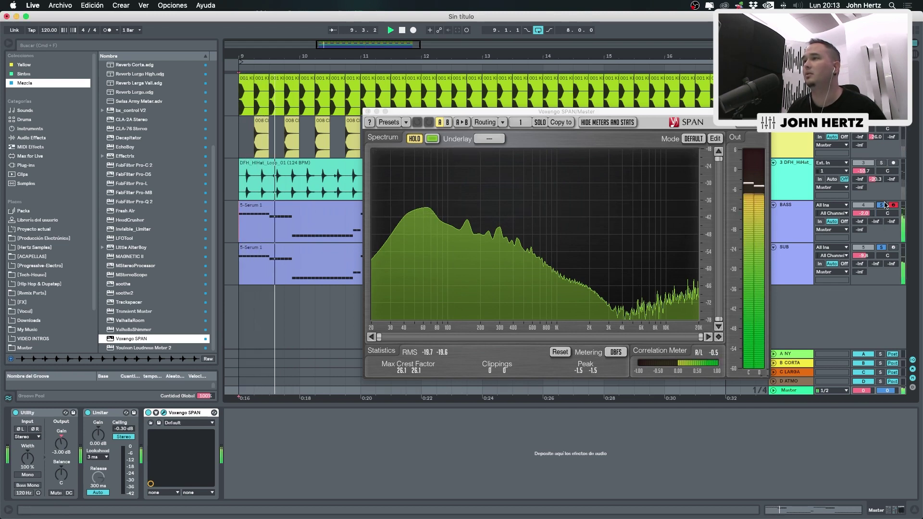
click(414, 138)
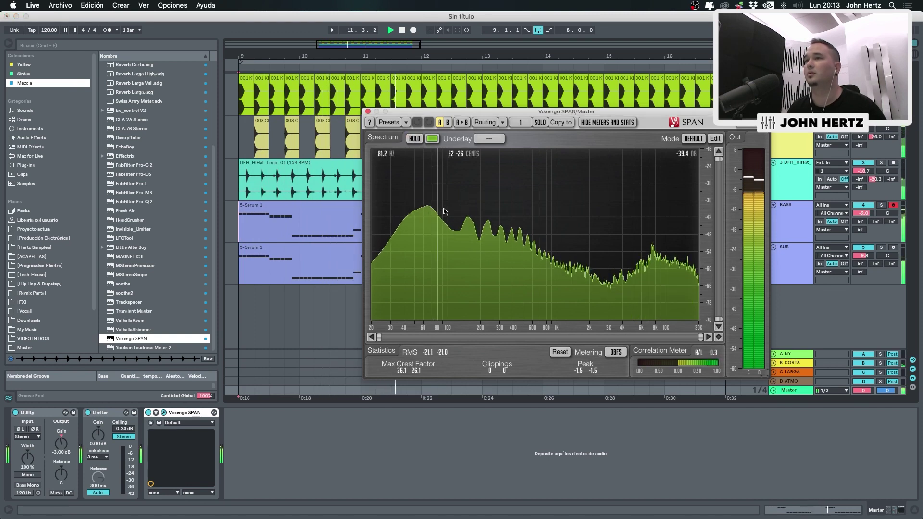
drag(864, 172, 864, 161)
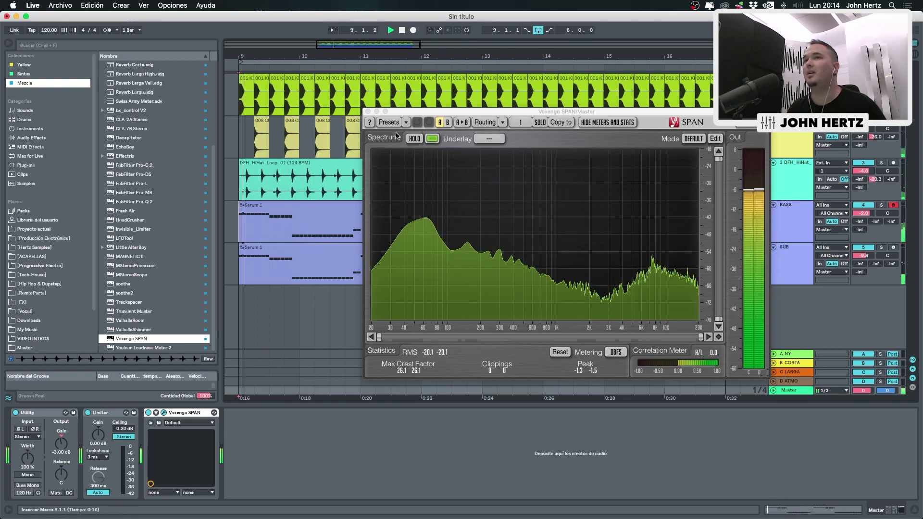
click(414, 139)
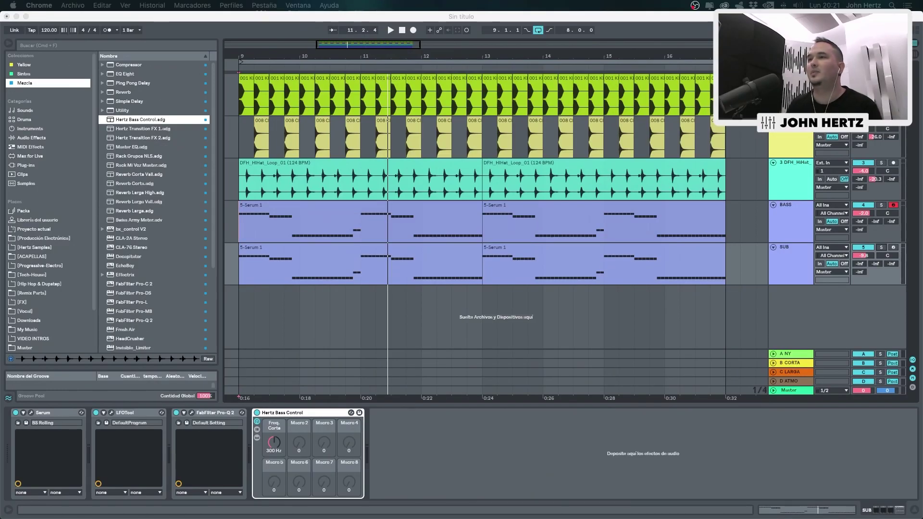
Hide the MStereoScope window and switch from the arrangement to the Session view mixer.
click(915, 60)
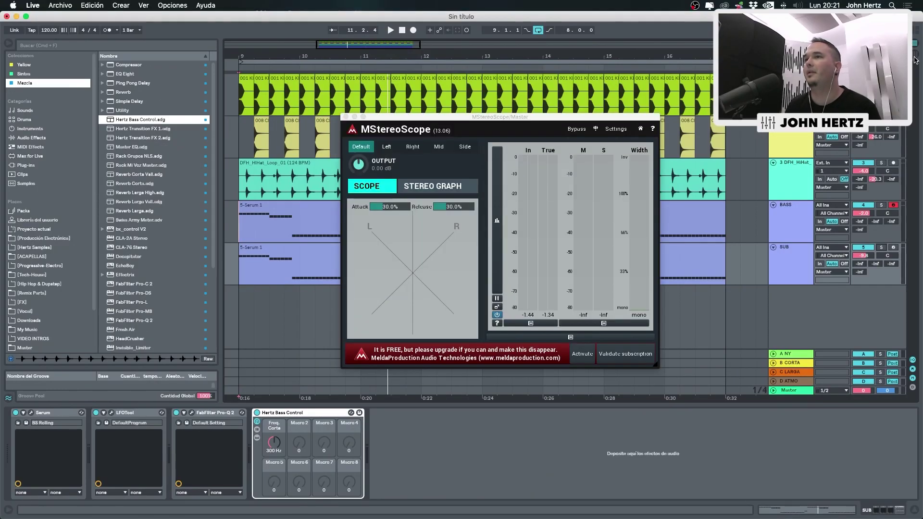
key(super+alt+p)
click(916, 54)
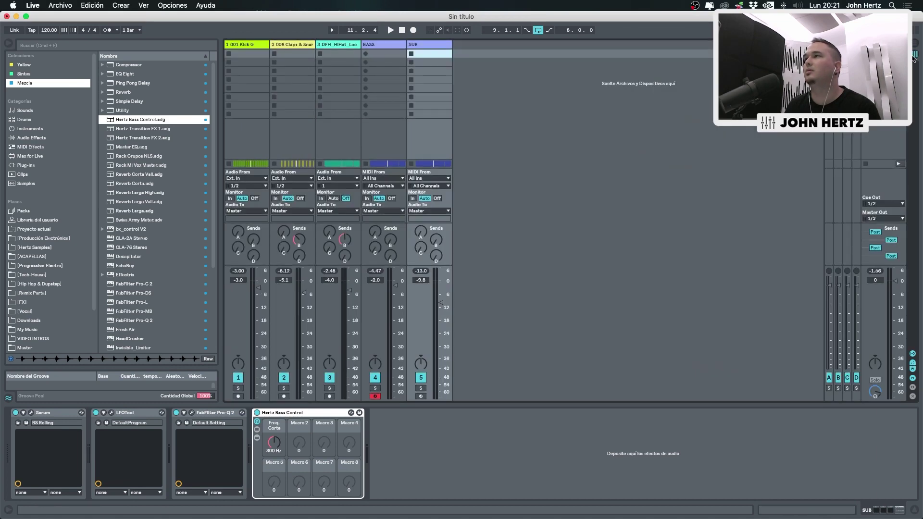
Solo the kick and SUB tracks and set the SUB track's volume to -9.0 dB by ear.
click(238, 388)
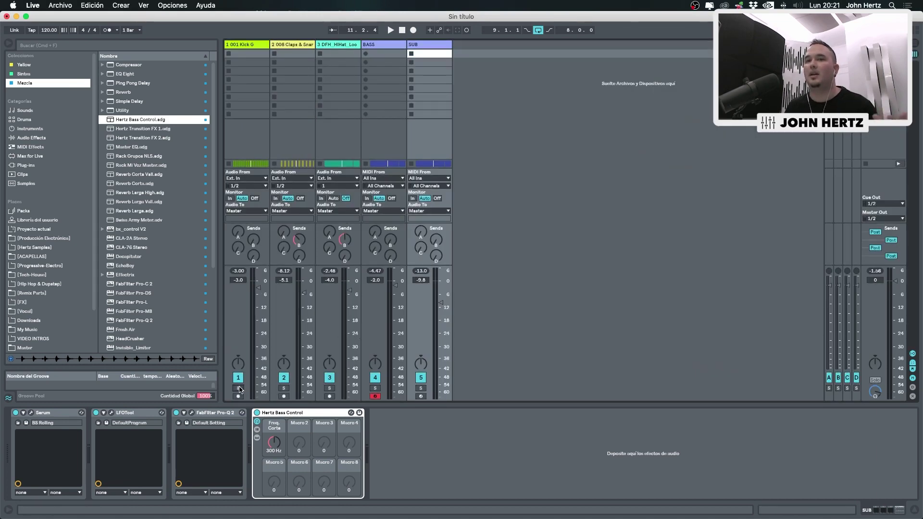
key(space)
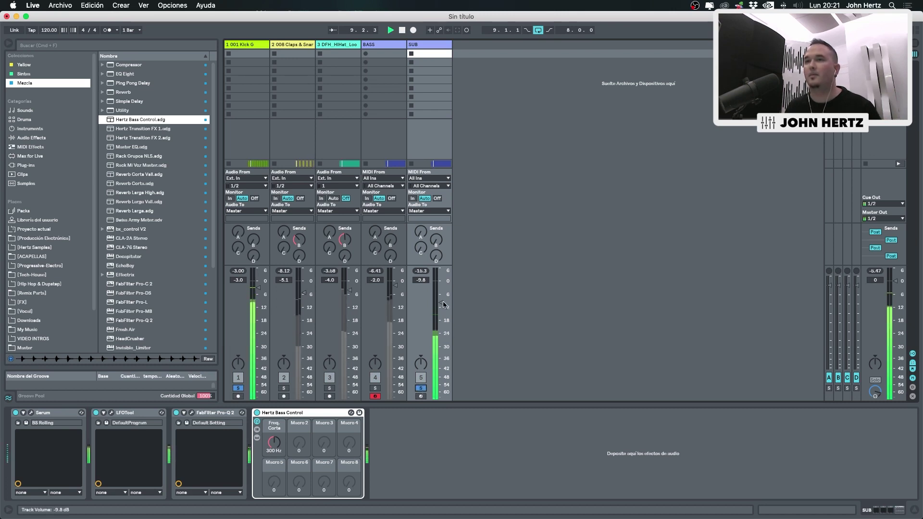
drag(421, 280, 420, 284)
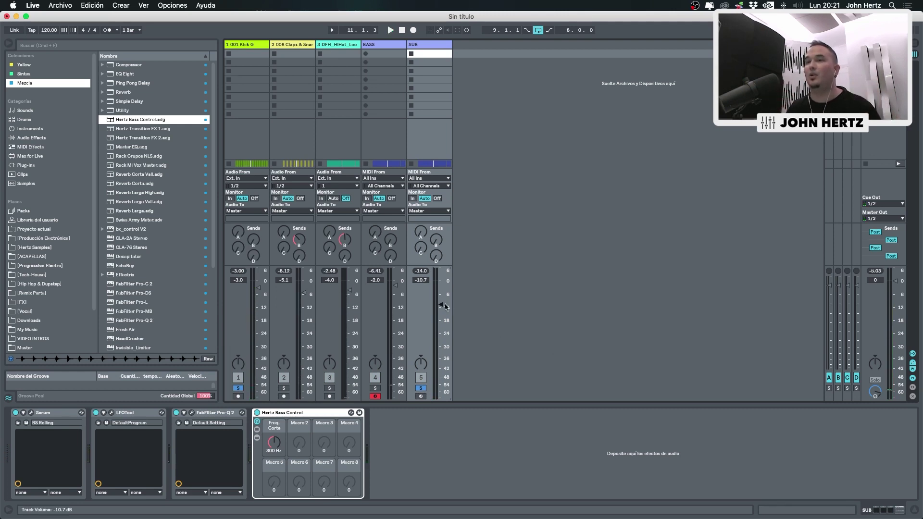
mouse_move(445, 306)
mouse_down()
mouse_move(445, 290)
mouse_move(441, 300)
mouse_up()
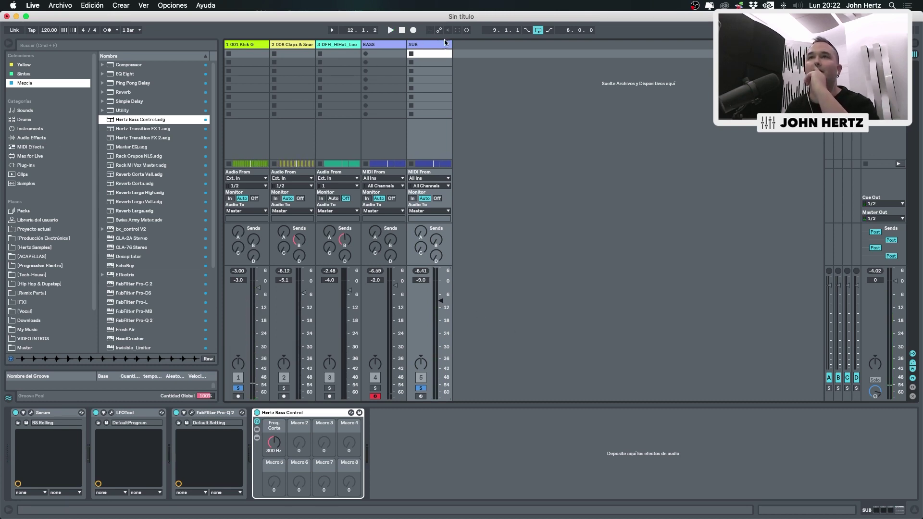
Check the SUB track's LFOTool curve, then add a Compressor directly after LFOTool in the SUB chain.
click(112, 413)
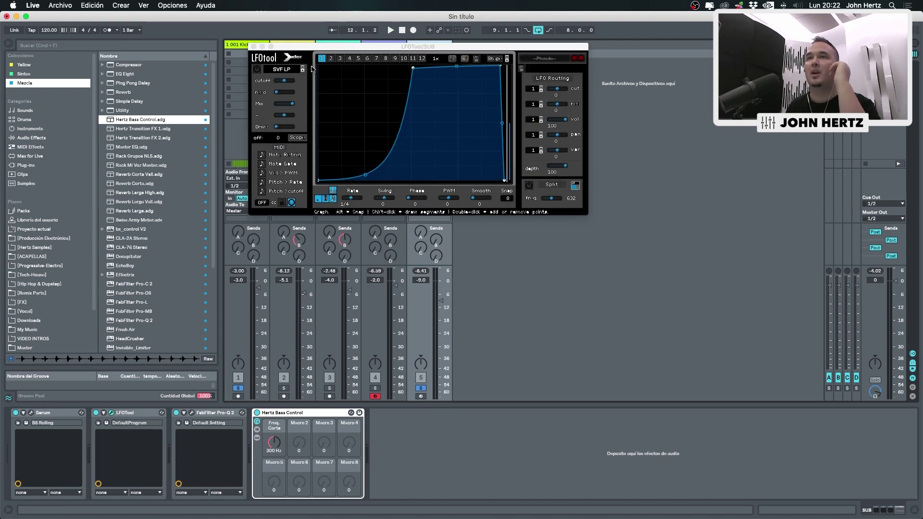
click(250, 45)
click(42, 139)
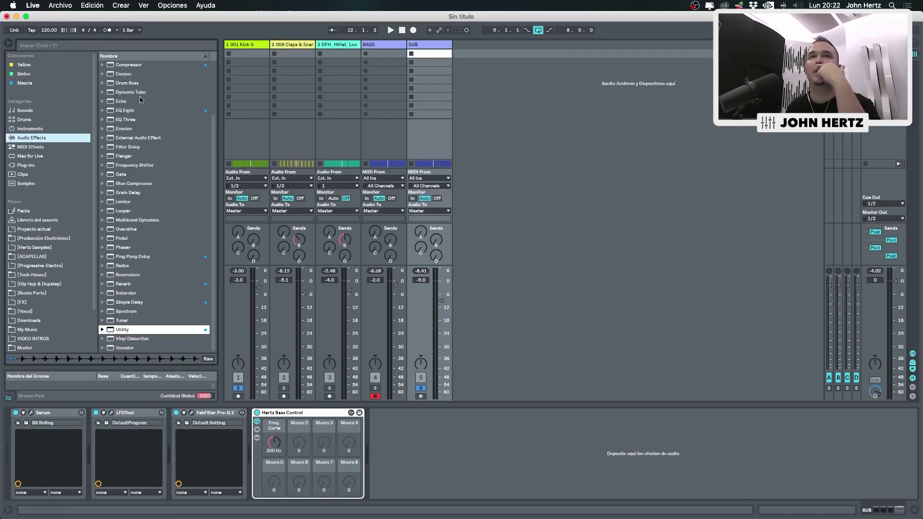
drag(134, 68, 426, 45)
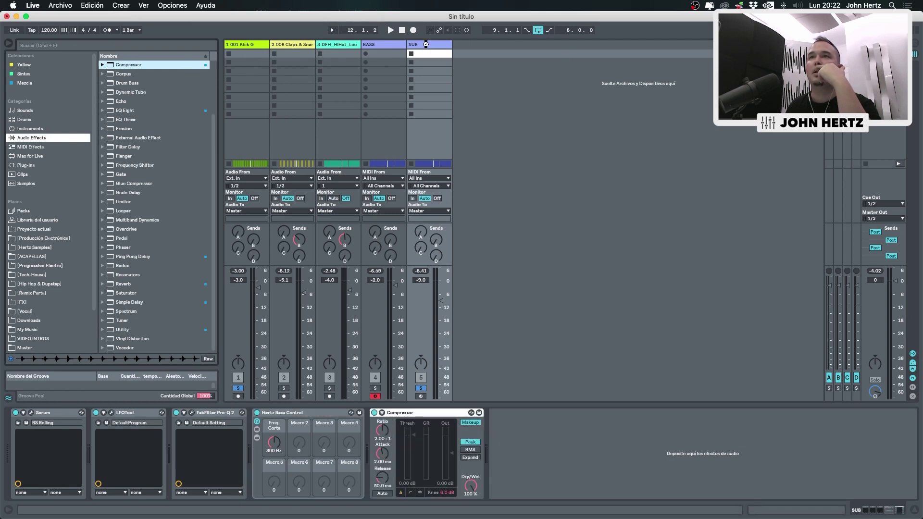
drag(436, 413, 171, 424)
Enable the Compressor's sidechain with 1-001 Kick G as its audio source.
click(184, 412)
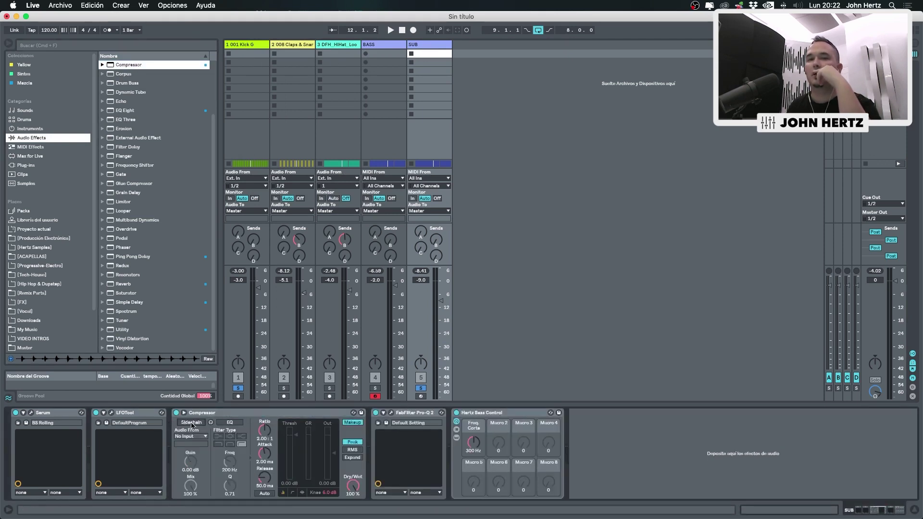
click(197, 436)
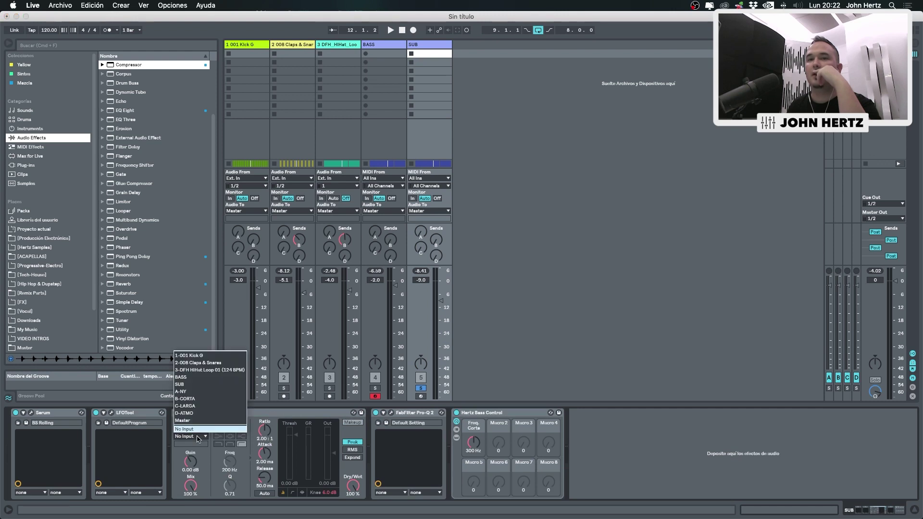
click(202, 356)
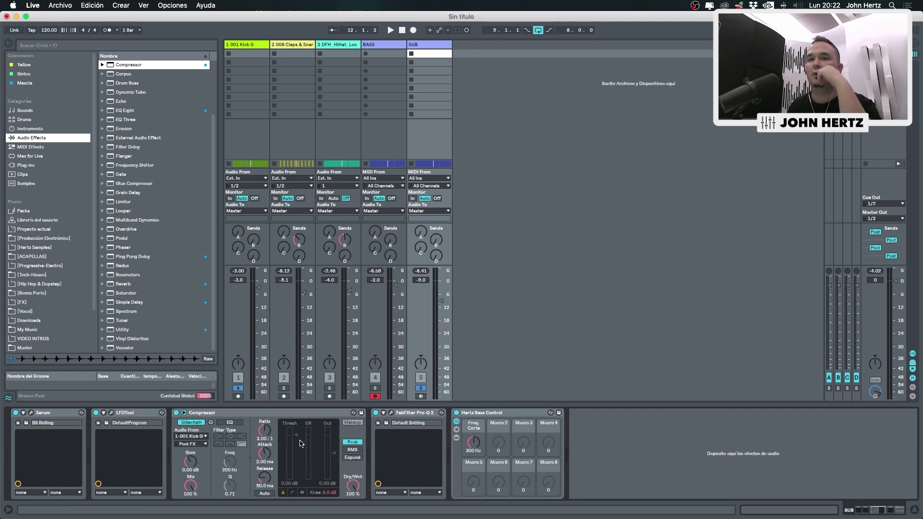
Set the sidechain Compressor's threshold to -9.41 dB while listening to the kick and SUB together.
key(space)
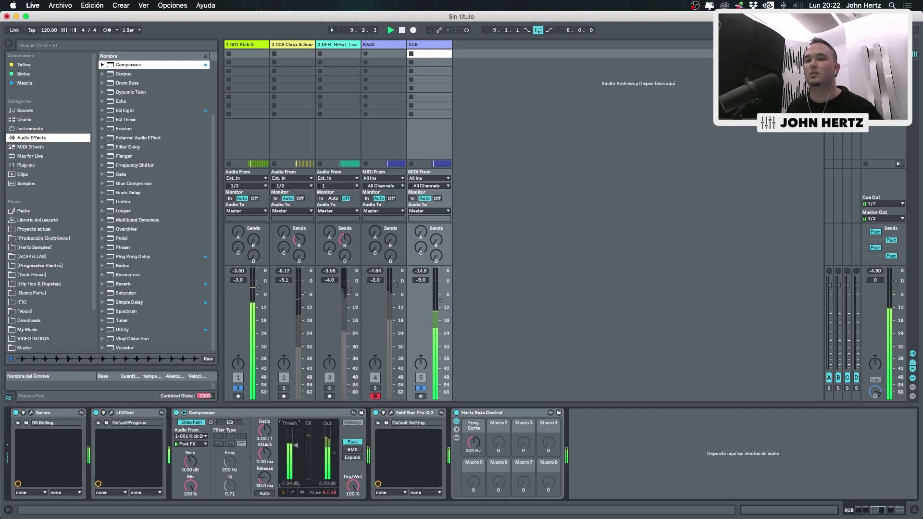
click(111, 413)
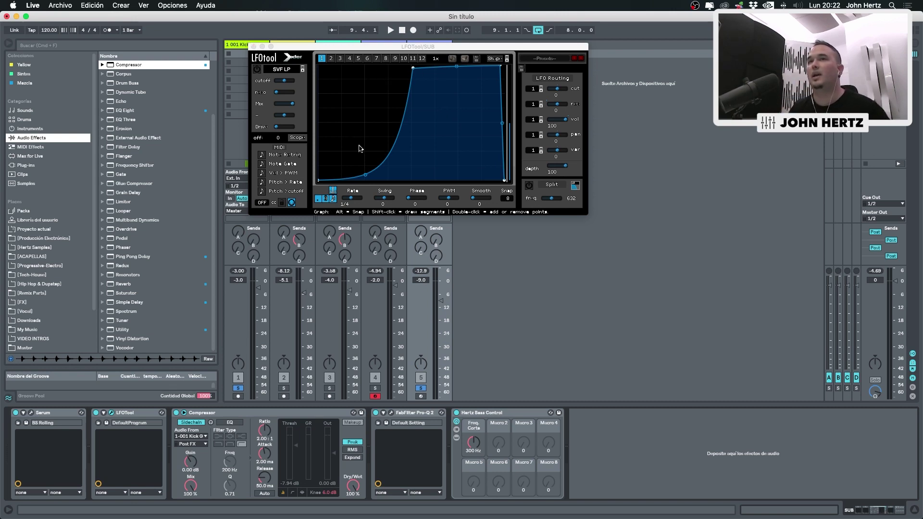
click(254, 47)
click(295, 413)
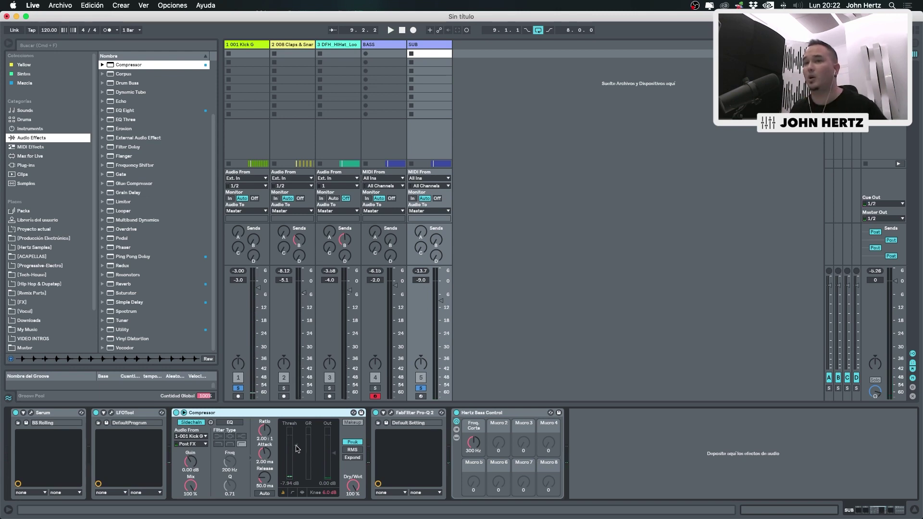
key(space)
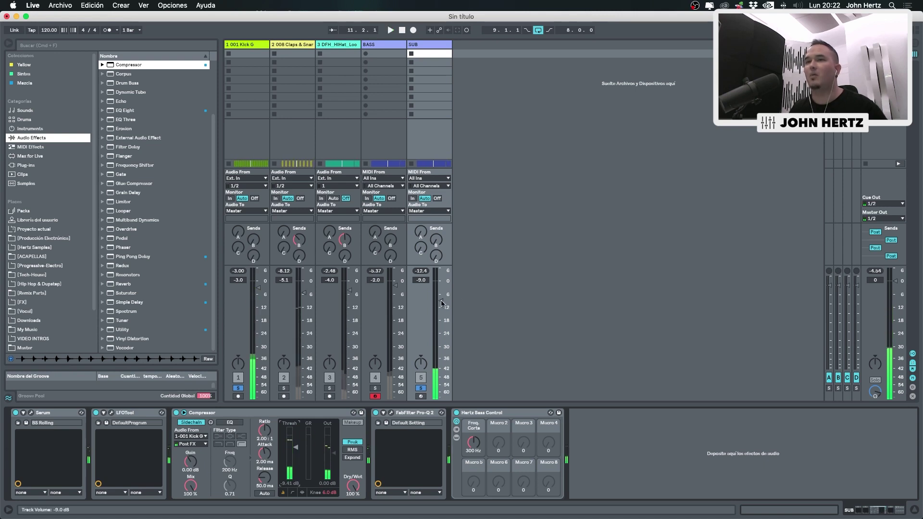
Raise the SUB track's volume to -8.3 dB and solo the BASS track along with the kick and SUB.
key(space)
drag(441, 303, 441, 299)
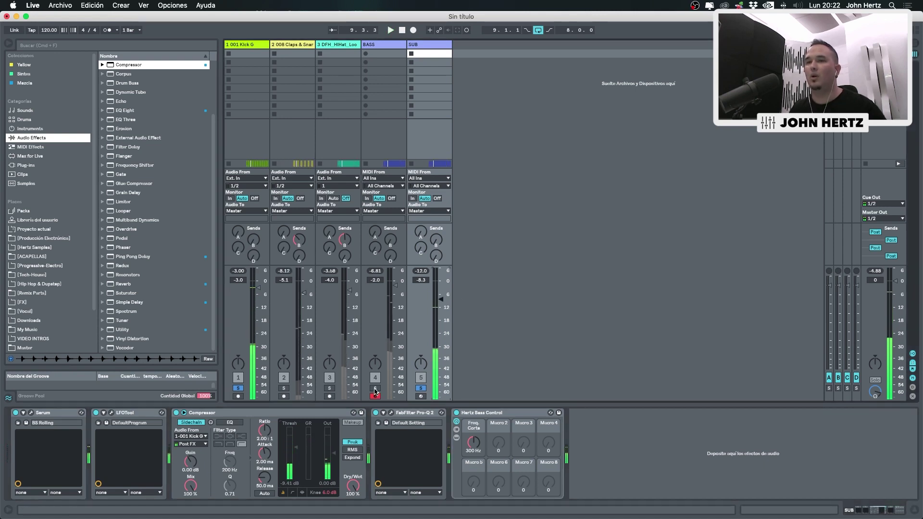
key(space)
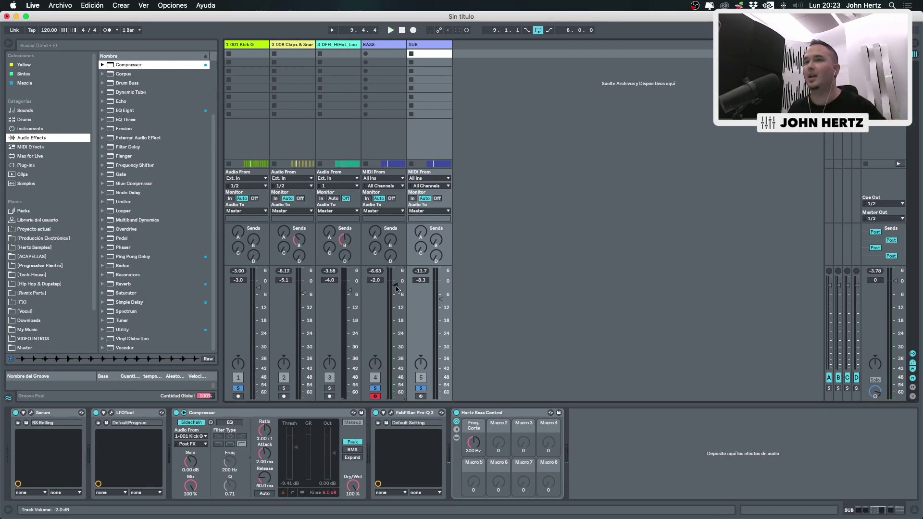
Lower the BASS track's volume to -3.7 dB while listening to it against the kick and SUB.
key(space)
drag(397, 288, 396, 293)
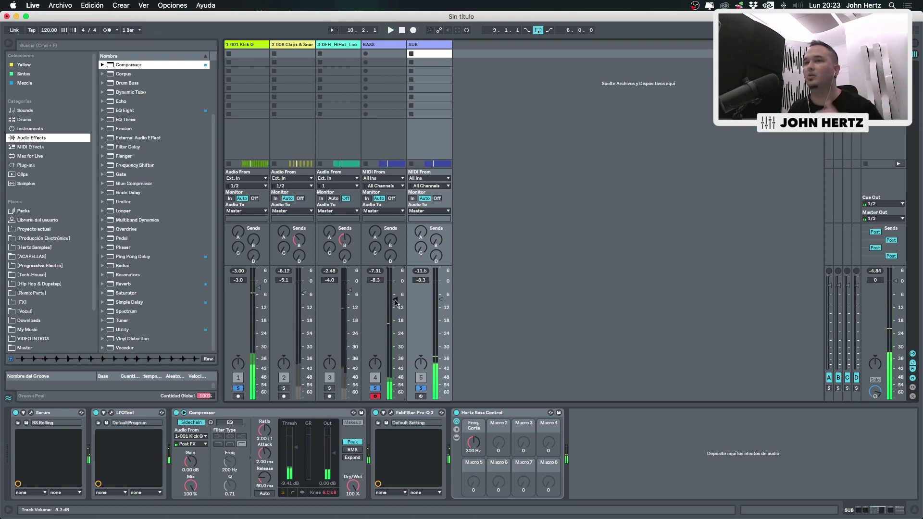
drag(396, 303, 396, 289)
key(space)
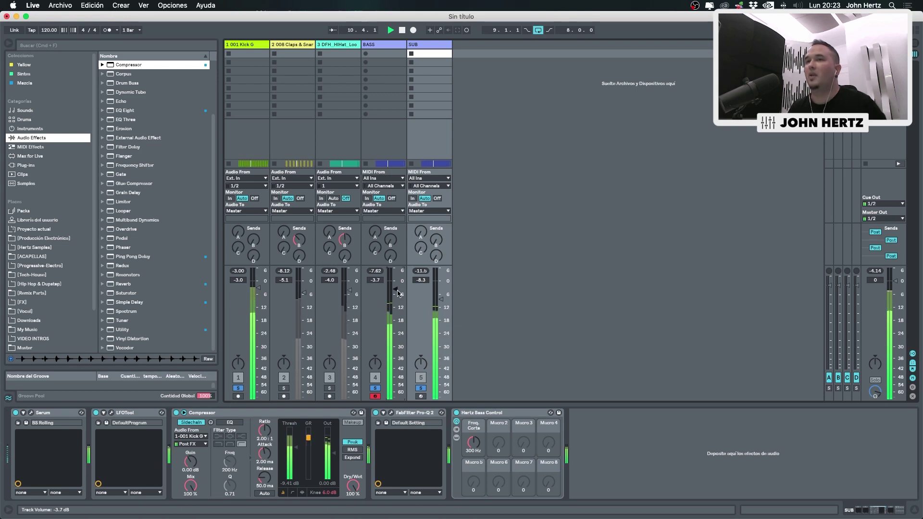
Examine the low end of the soloed kick, BASS and SUB in the Master's Voxengo SPAN analyzer.
click(875, 44)
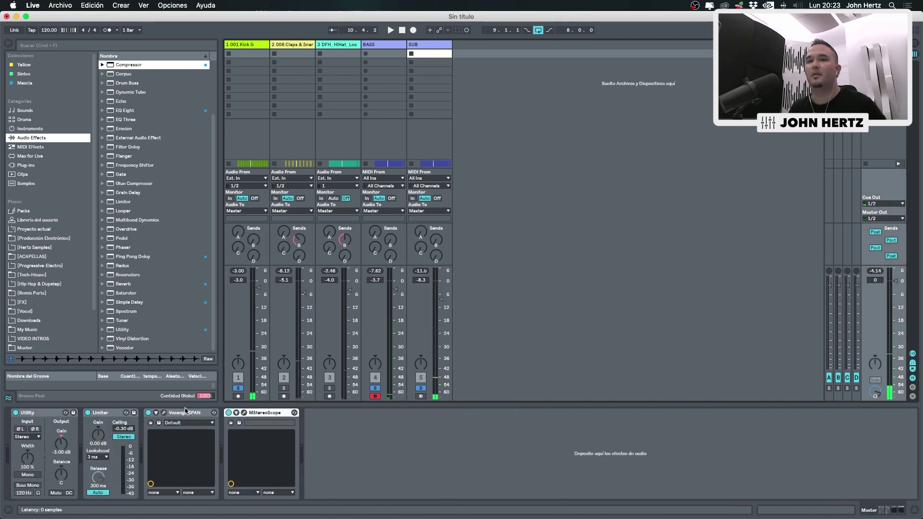
click(164, 413)
key(space)
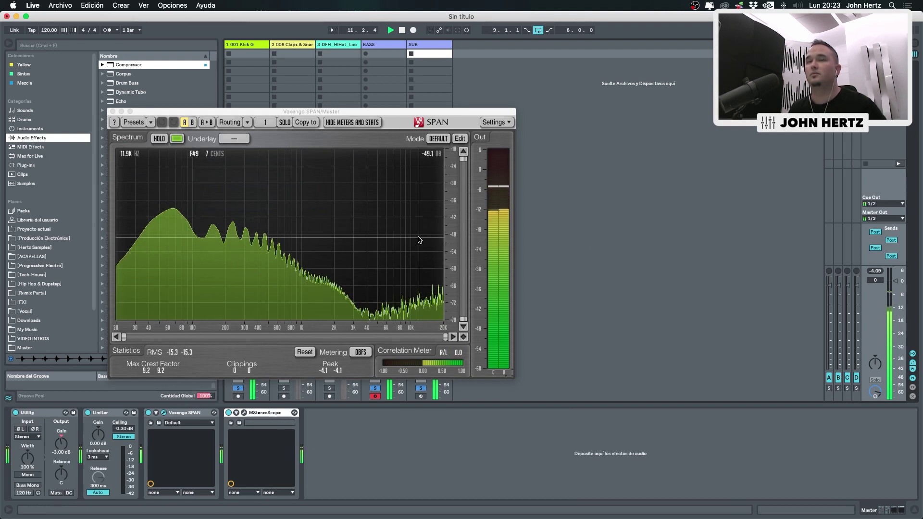
key(space)
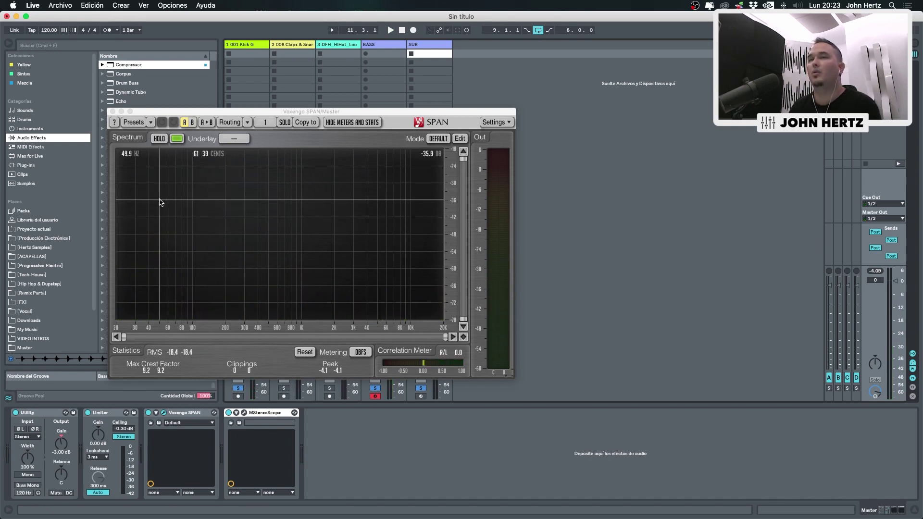
click(113, 112)
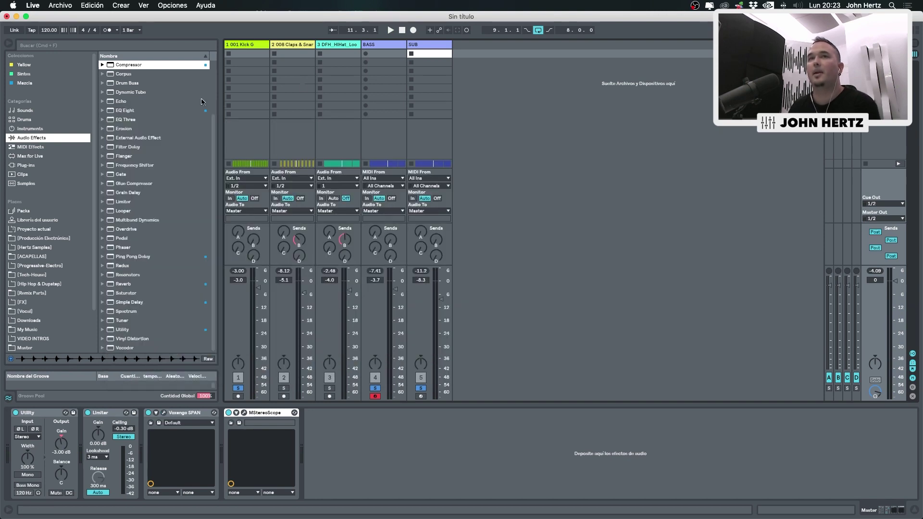
Clear the solos on the kick, BASS and SUB tracks and return to the Arrangement view.
click(440, 48)
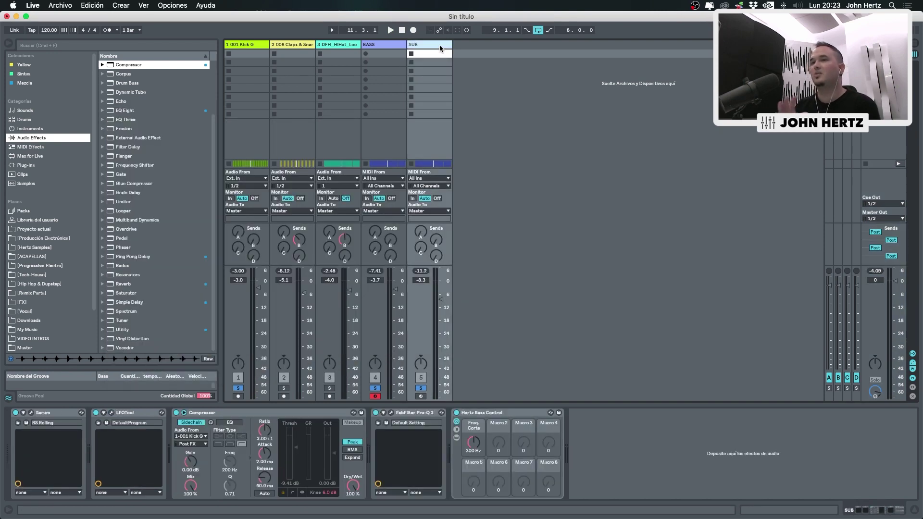
click(422, 388)
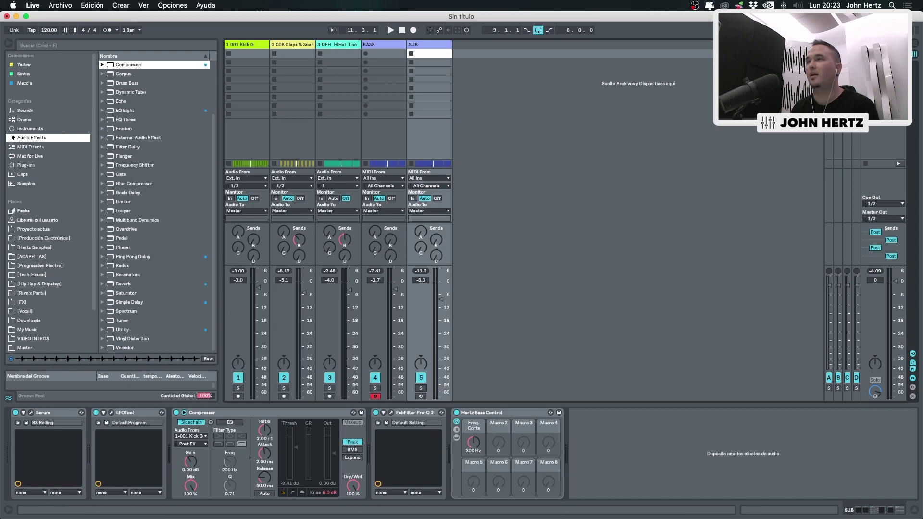
click(917, 44)
click(763, 194)
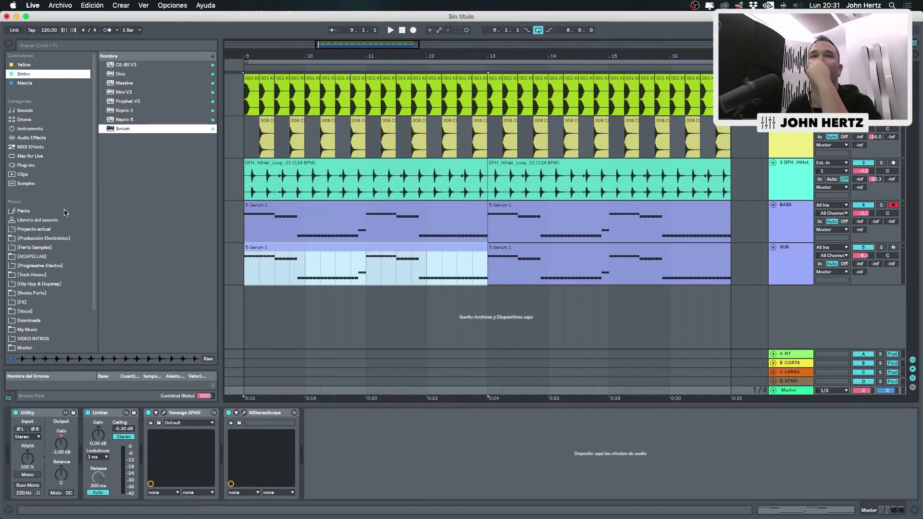
Open the Percussion Loops folder of the Deep & Future House pack in the [Producción Electrónica] samples and preview the first loops.
click(50, 238)
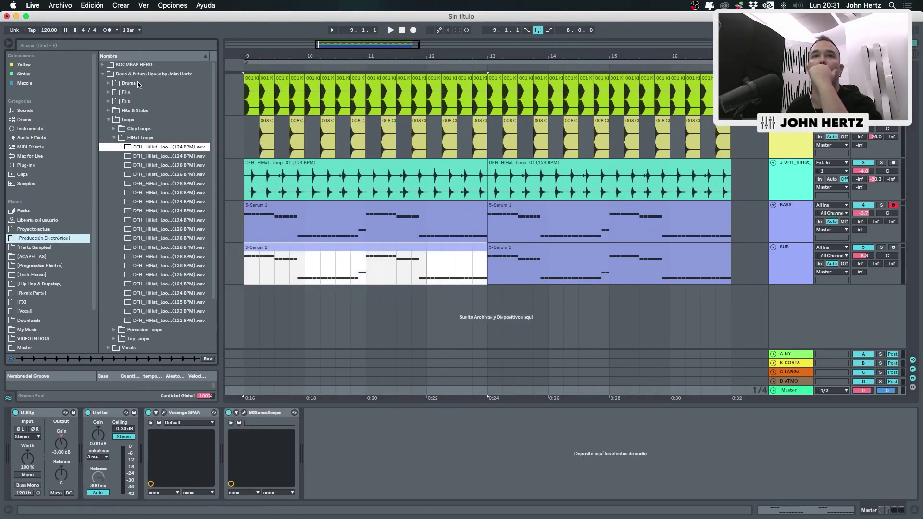
click(115, 138)
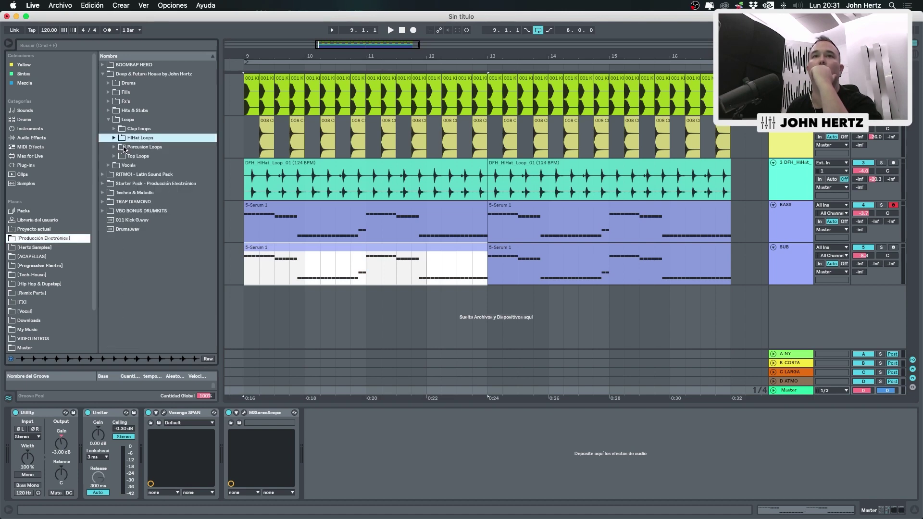
double_click(124, 148)
click(148, 158)
key(Down)
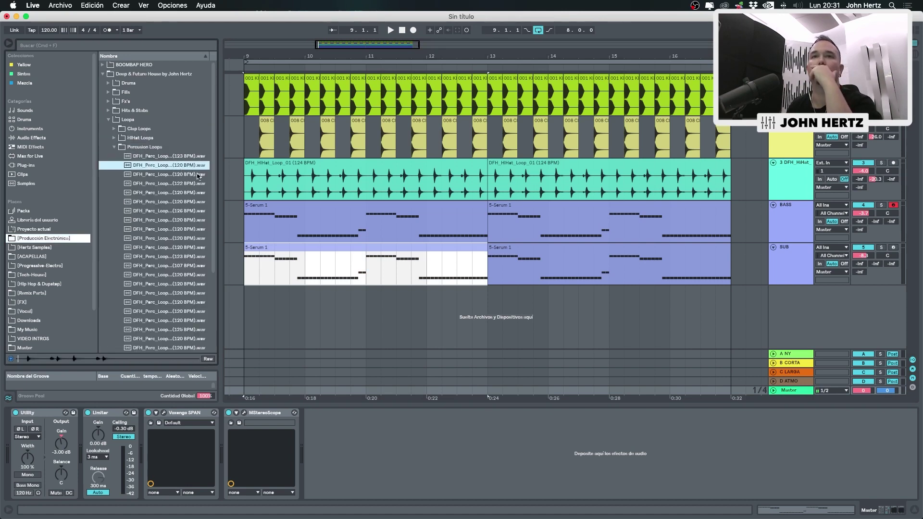
Widen the browser to read the full file names and audition the percussion loops from DFH_Perc_Loop_03 through DFH_Perc_Loop_09.
drag(218, 173, 239, 173)
click(198, 175)
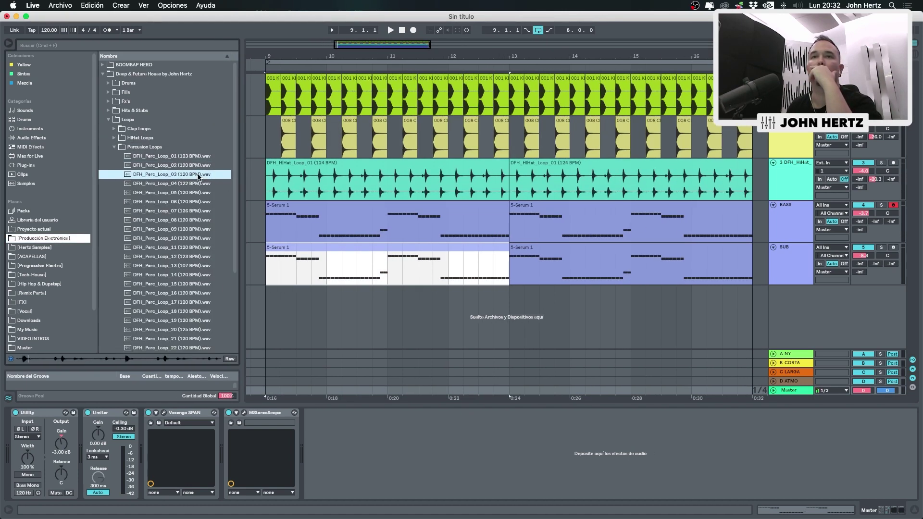
click(192, 185)
click(189, 193)
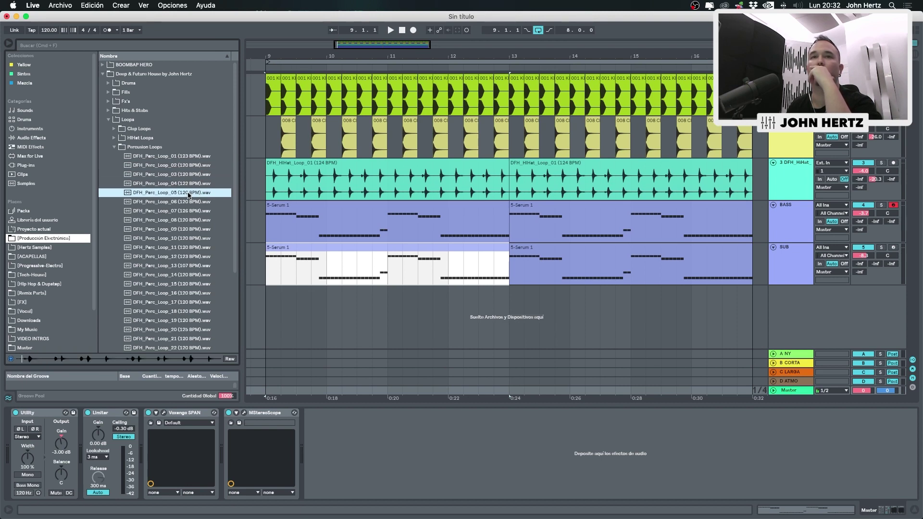
key(Down)
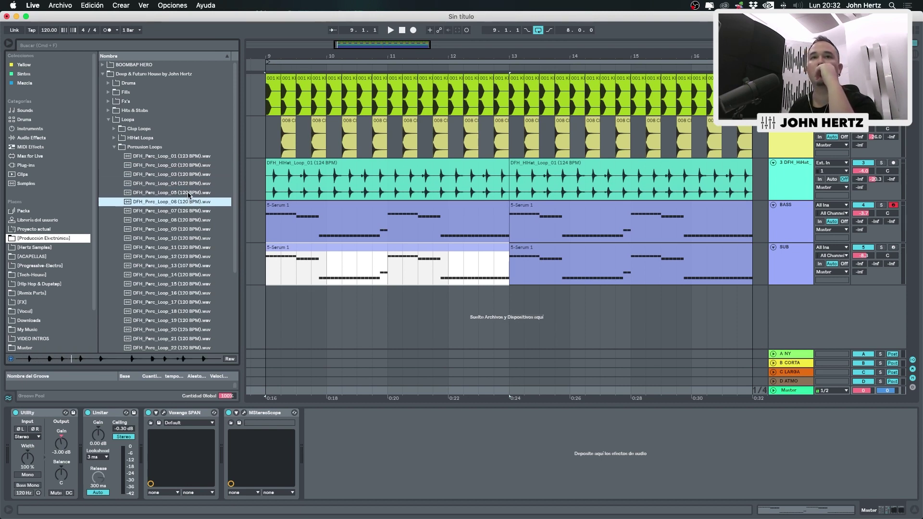
key(Down)
key(Down)
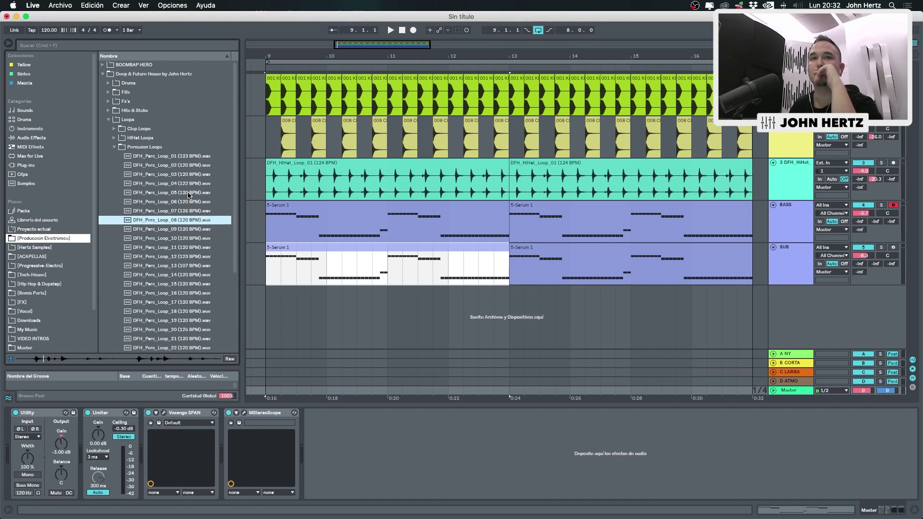
key(Down)
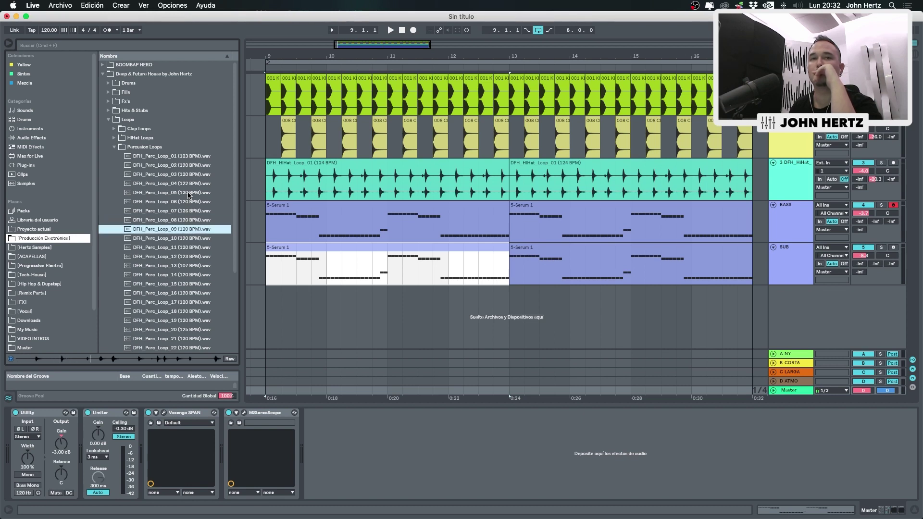
key(Up)
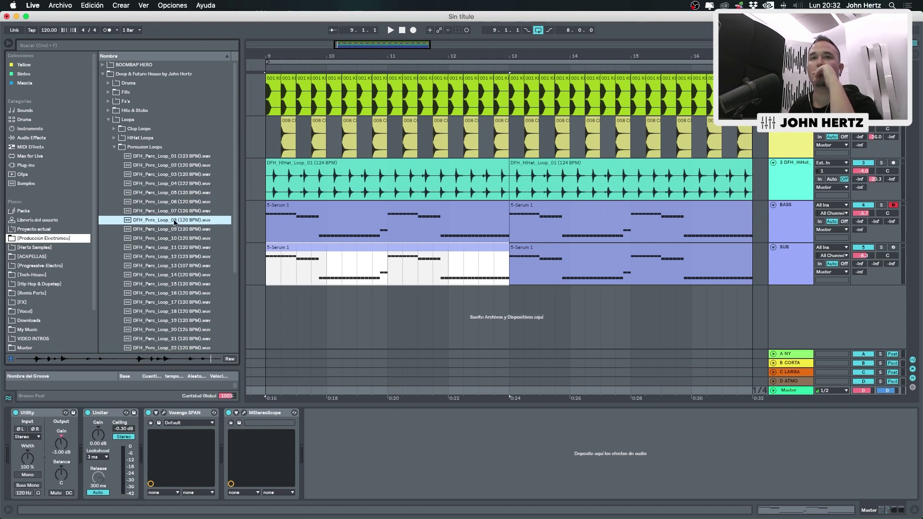
Place DFH_Perc_Loop_08 on a new audio track at bar 9 and duplicate the clip three times up to bar 17.
drag(174, 222, 270, 305)
key(space)
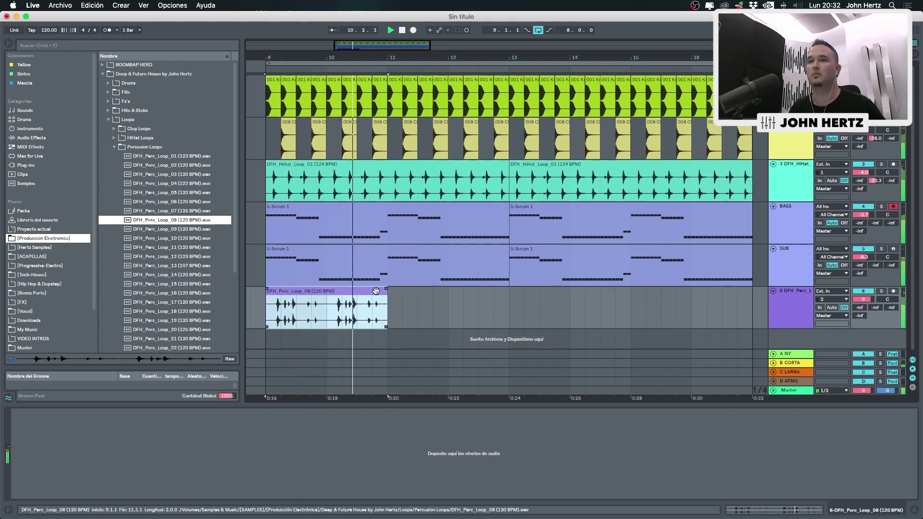
key(super+d)
key(super+d)
key(super+d)
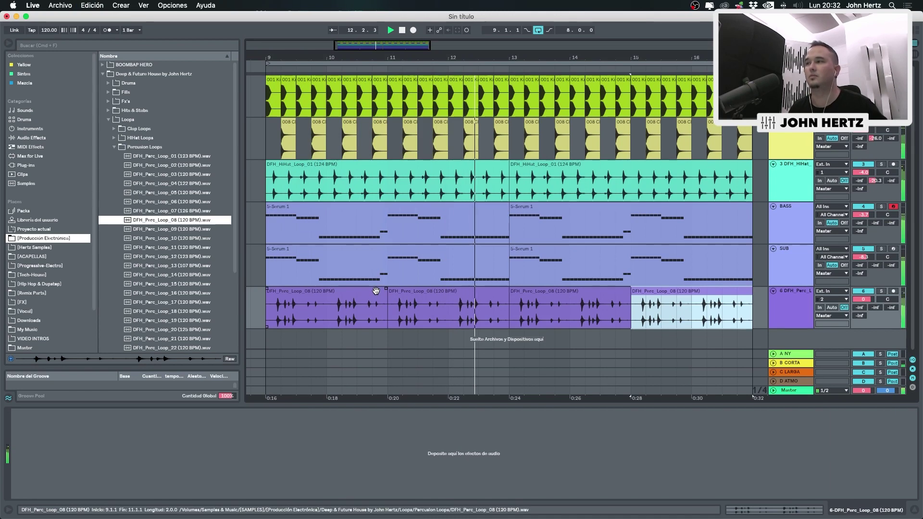
Add FabFilter Pro-Q 2 from the Mezcla collection to the percussion loop track and solo that track.
click(795, 299)
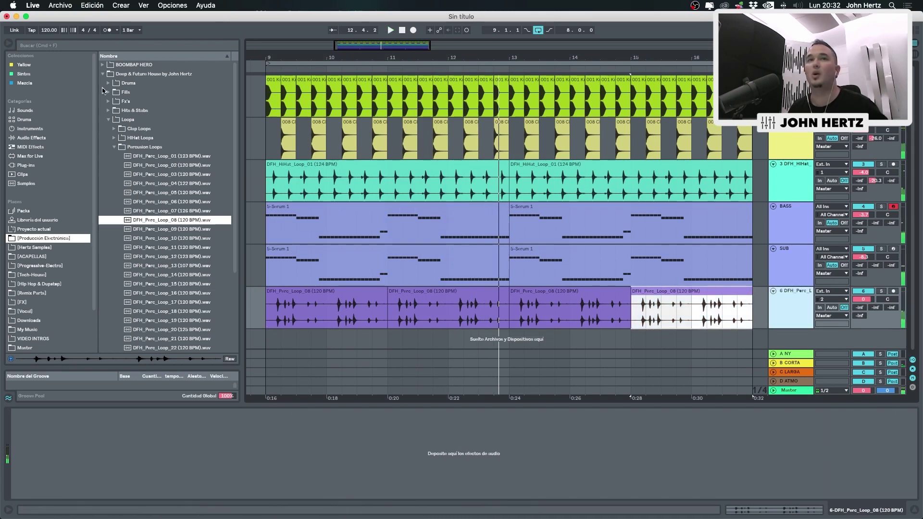
click(33, 83)
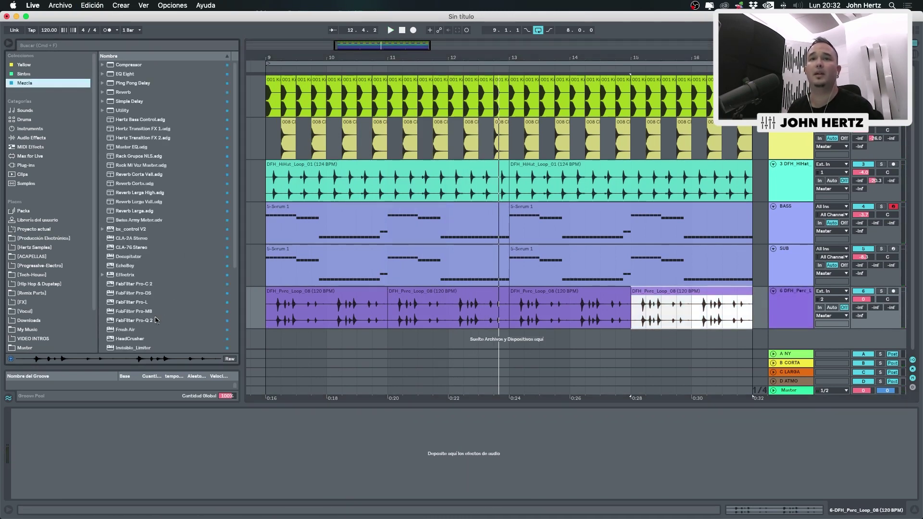
drag(155, 320, 191, 326)
drag(414, 303, 415, 304)
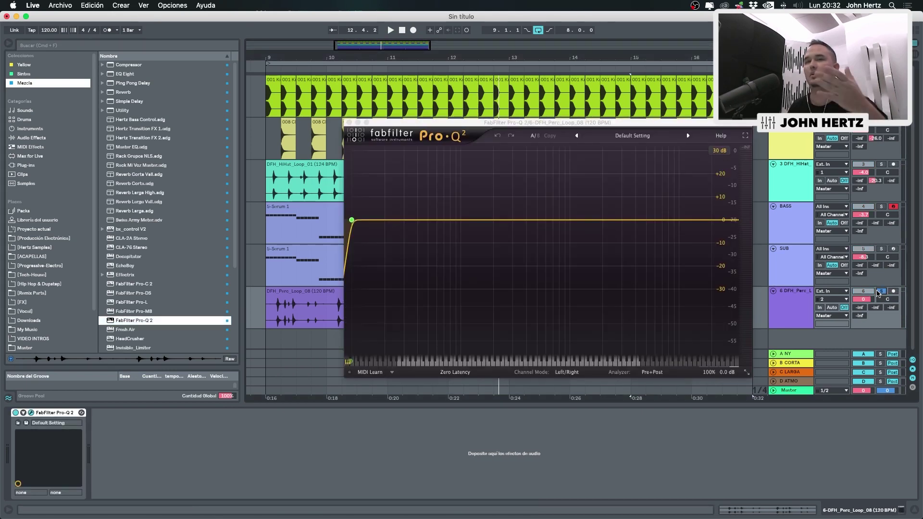
drag(436, 122, 390, 97)
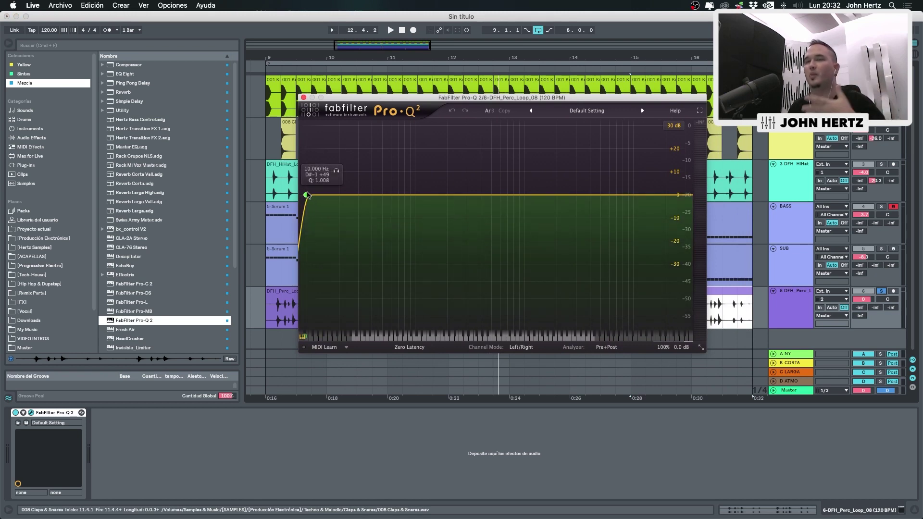
Raise the percussion loop's Pro-Q 2 low cut to about 188.5 Hz while listening to it soloed and with the SUB.
key(space)
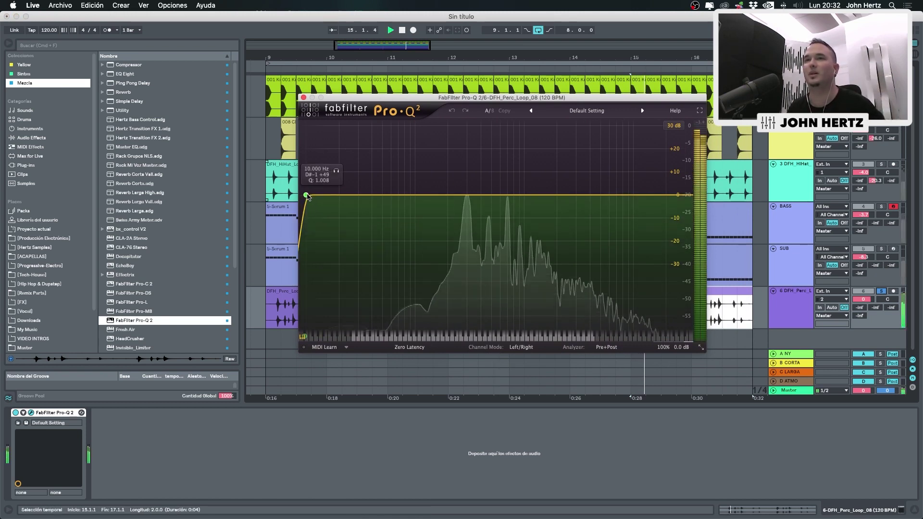
drag(308, 197, 432, 198)
key(space)
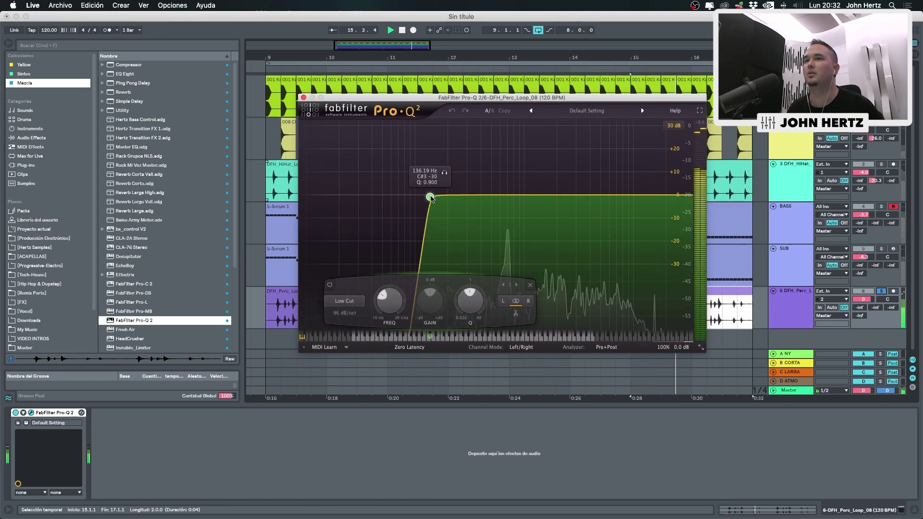
key(space)
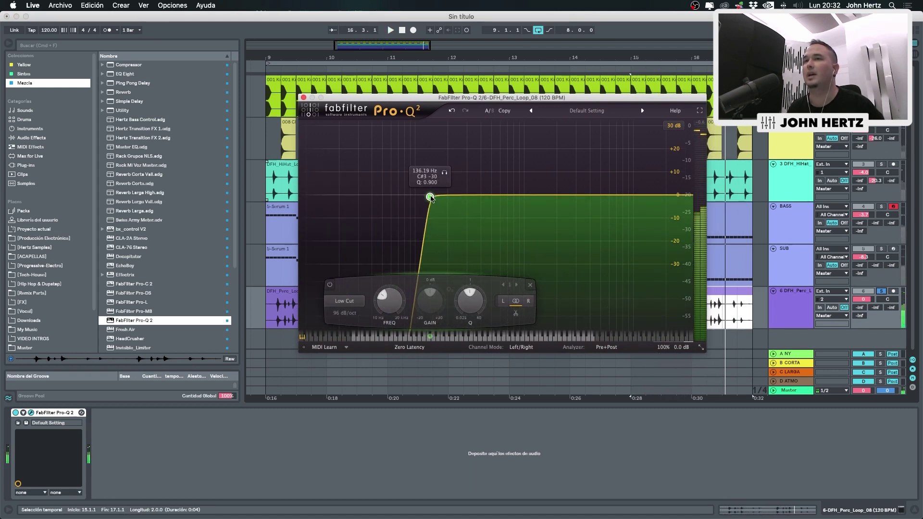
drag(431, 197, 445, 197)
key(space)
key(space)
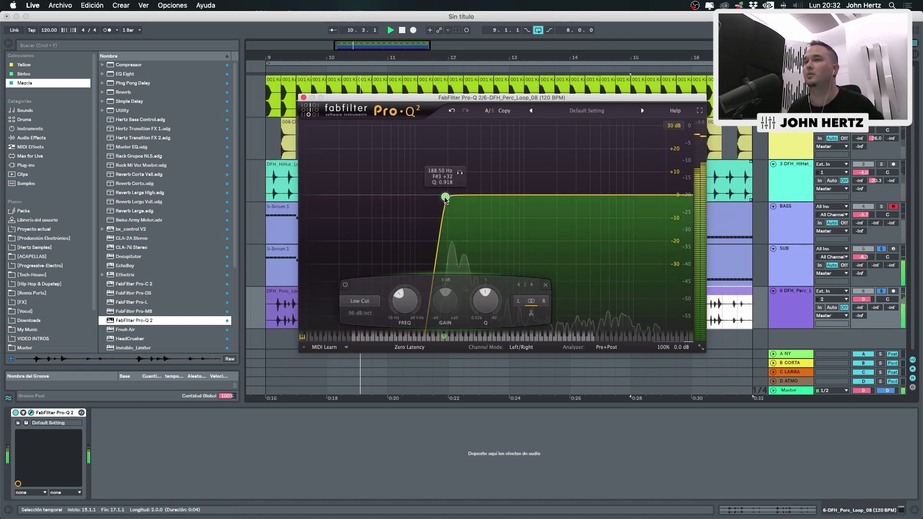
Close the equalizer, delete all percussion loop clips from track 6 and return to the [Producción Electrónica] samples.
click(302, 96)
drag(751, 308, 270, 293)
key(Delete)
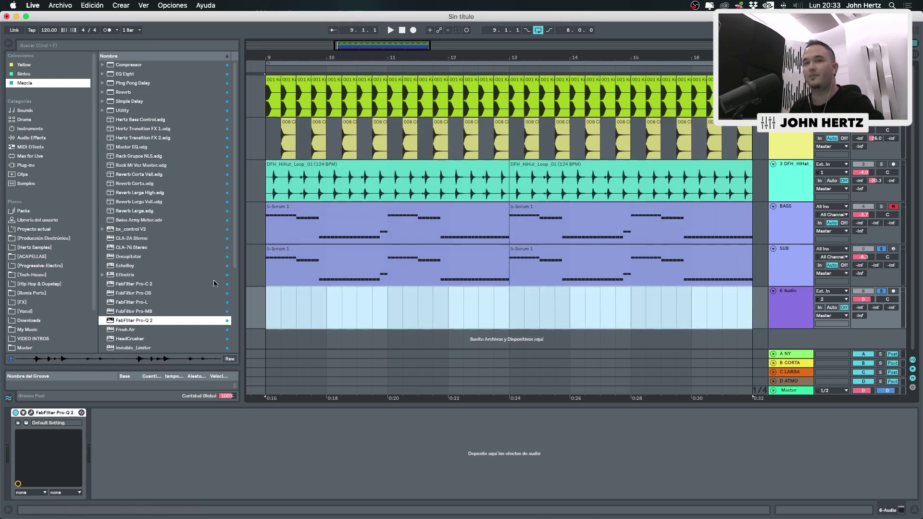
click(46, 237)
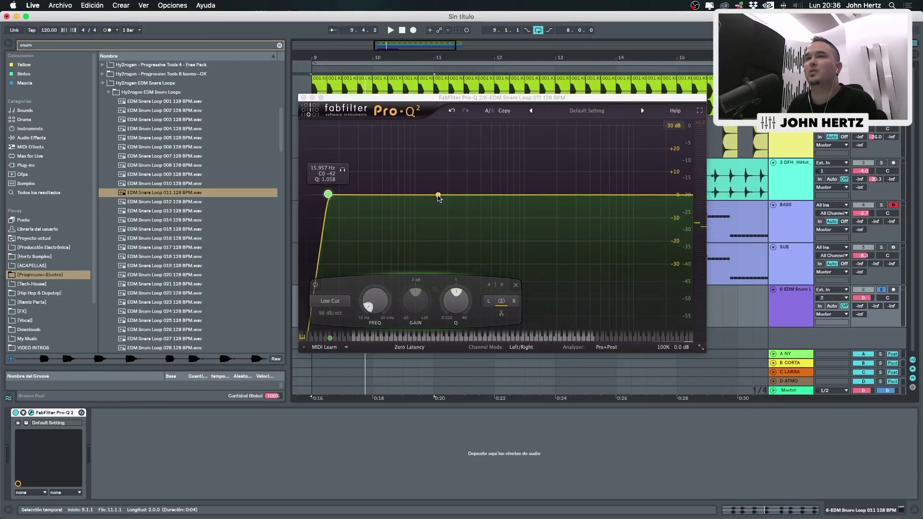
Add a bell band to the snare loop's Pro-Q 2, bypass it and move it to 167.47 Hz at +11.81 dB as a marker.
drag(433, 195, 433, 183)
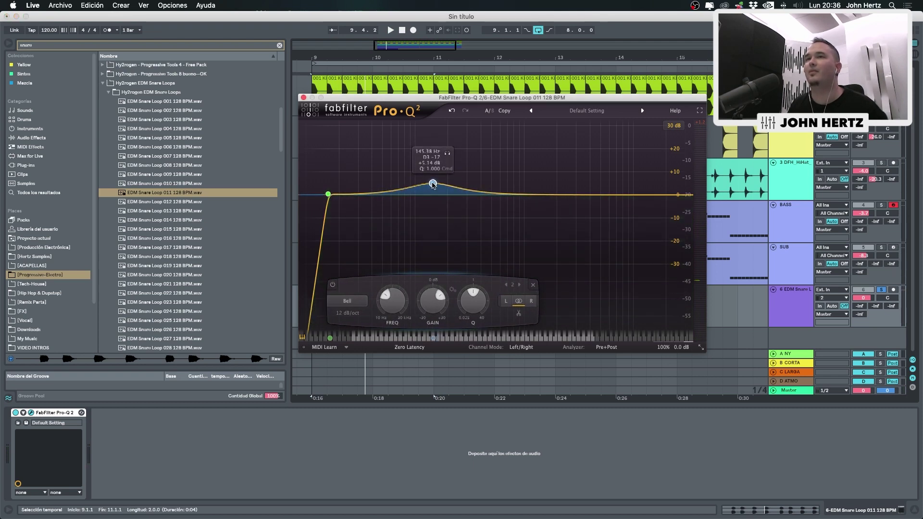
click(332, 284)
key(space)
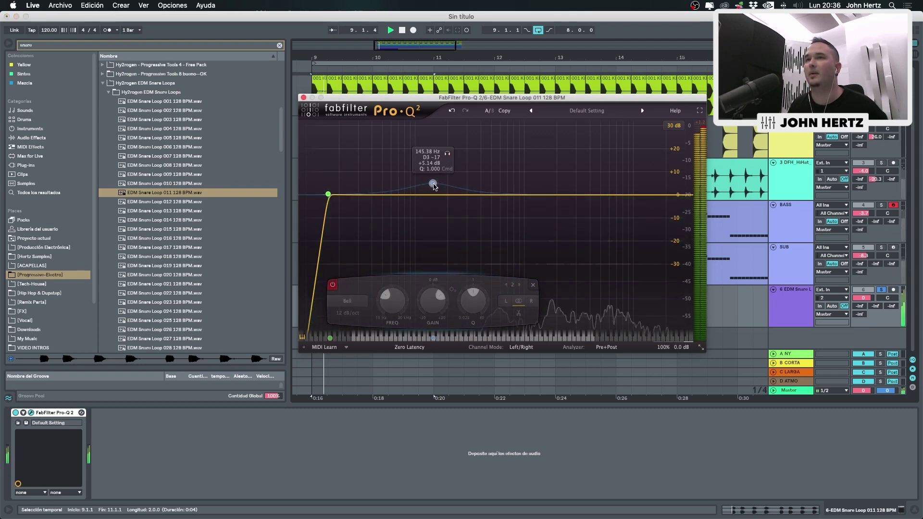
drag(433, 187, 441, 170)
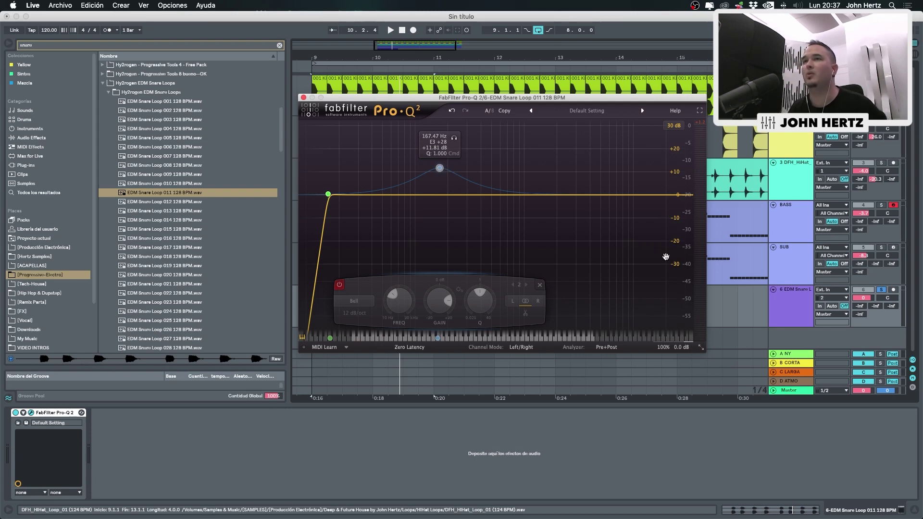
Solo the SUB track and examine its frequency range in the Master's Voxengo SPAN analyzer during playback.
click(805, 260)
click(882, 248)
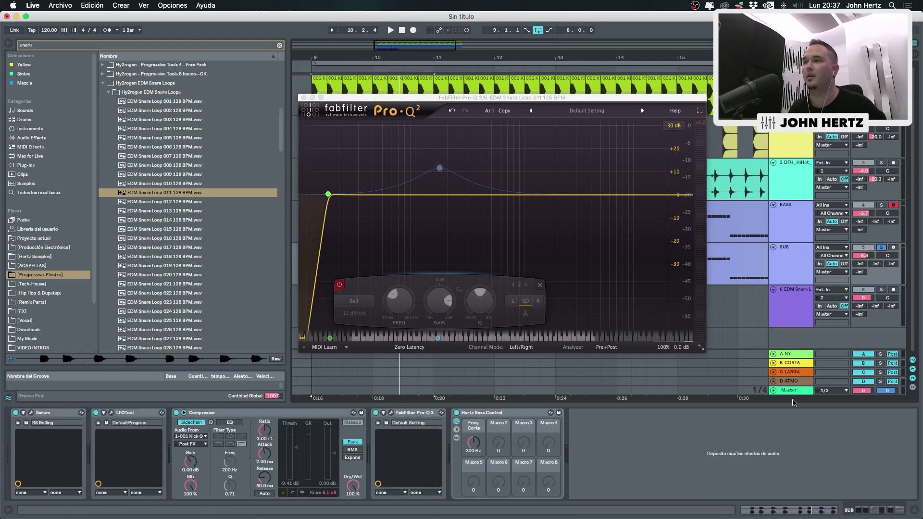
click(718, 394)
click(164, 413)
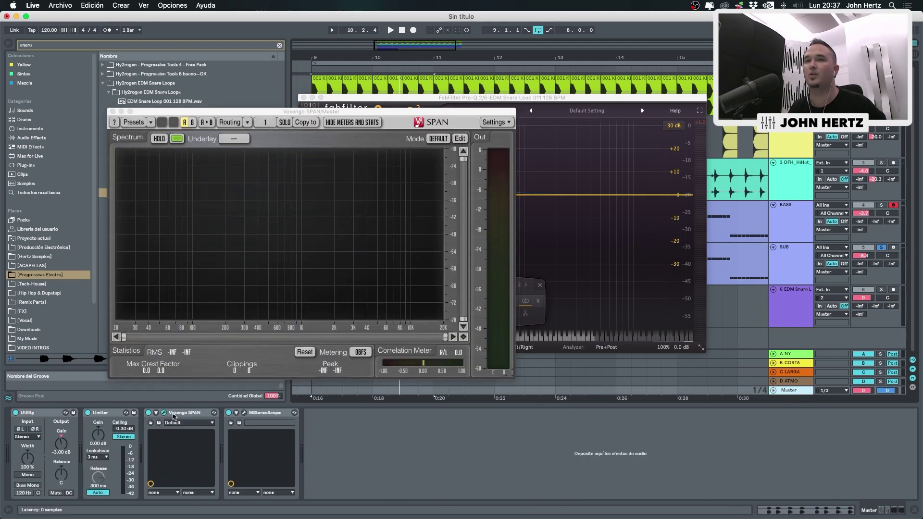
key(space)
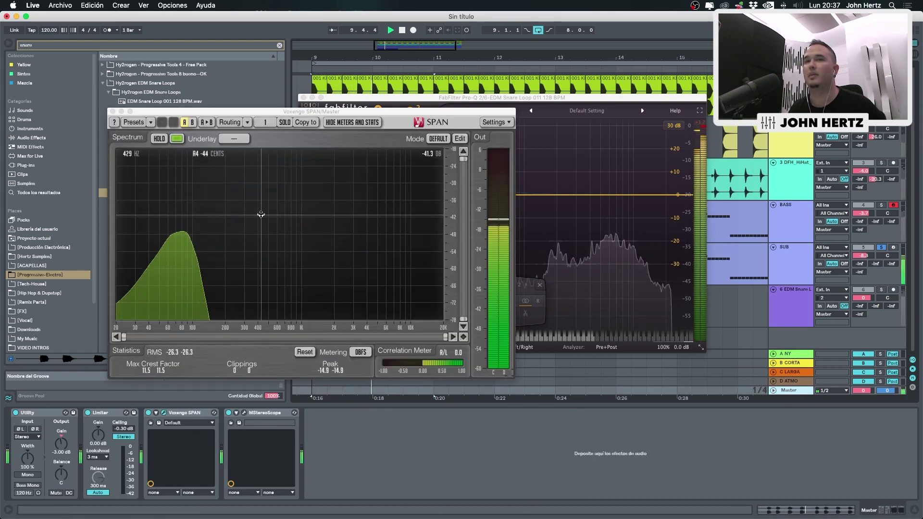
click(113, 111)
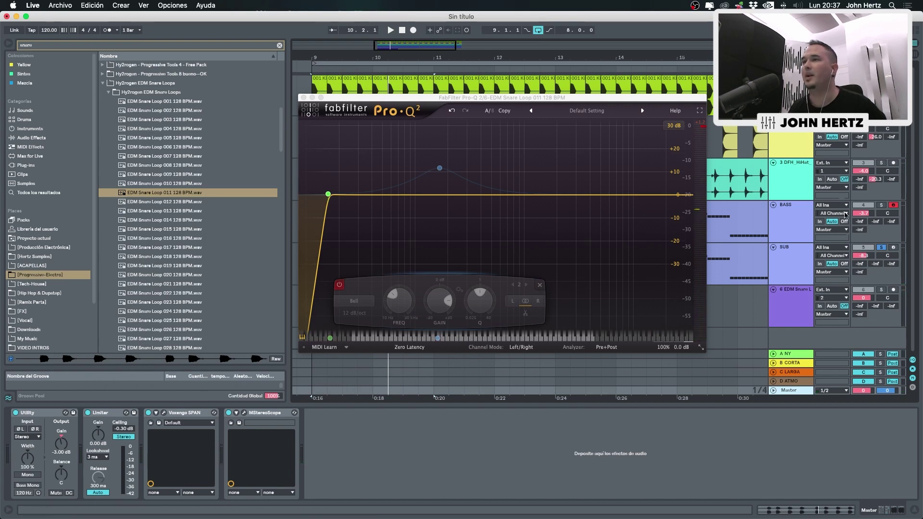
Solo the BASS track with the snare loop, play both and try a bell cut of -4.22 dB at 180 Hz on the snare.
click(882, 205)
key(space)
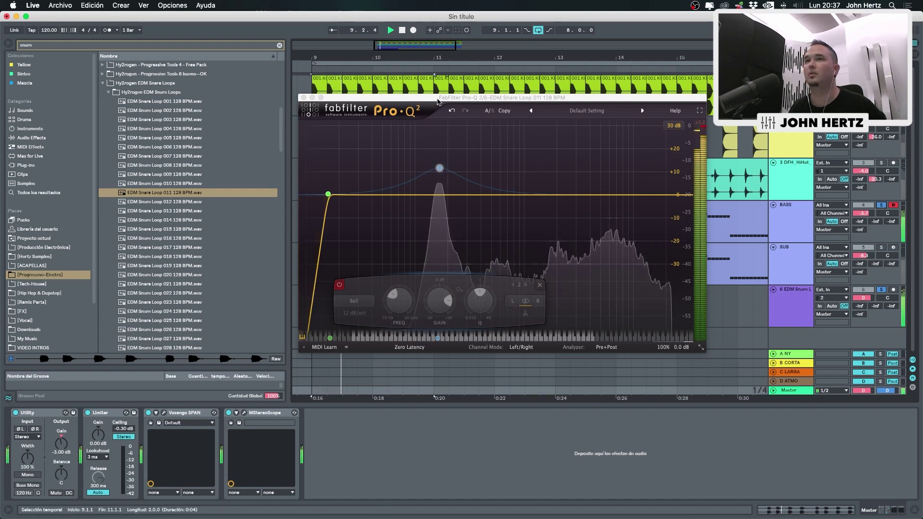
mouse_move(440, 170)
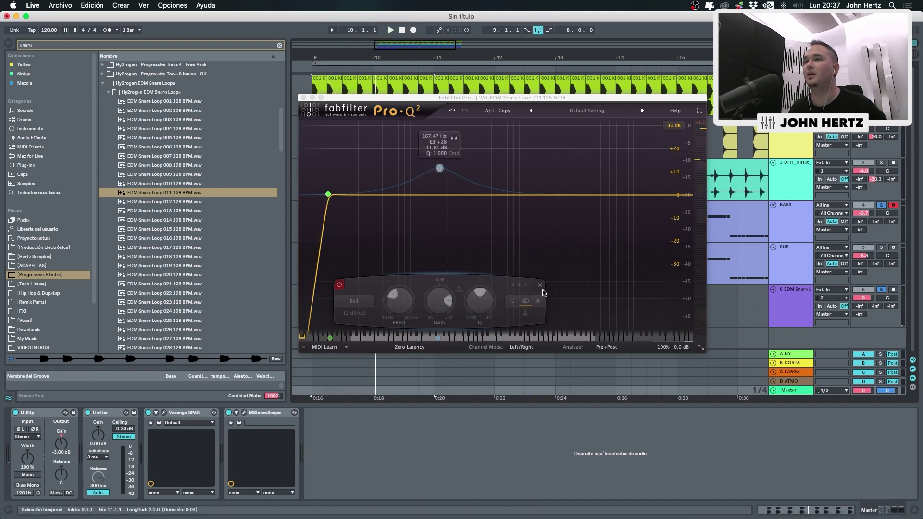
double_click(439, 168)
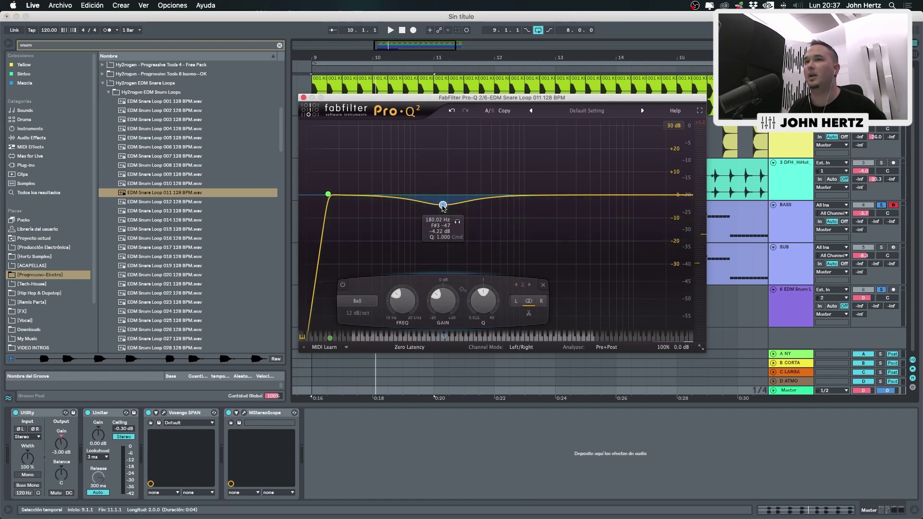
Raise the snare loop's low cut to about 152.7 Hz with a Q of 0.266 while listening to it with the BASS.
mouse_move(330, 197)
drag(331, 197, 436, 220)
key(space)
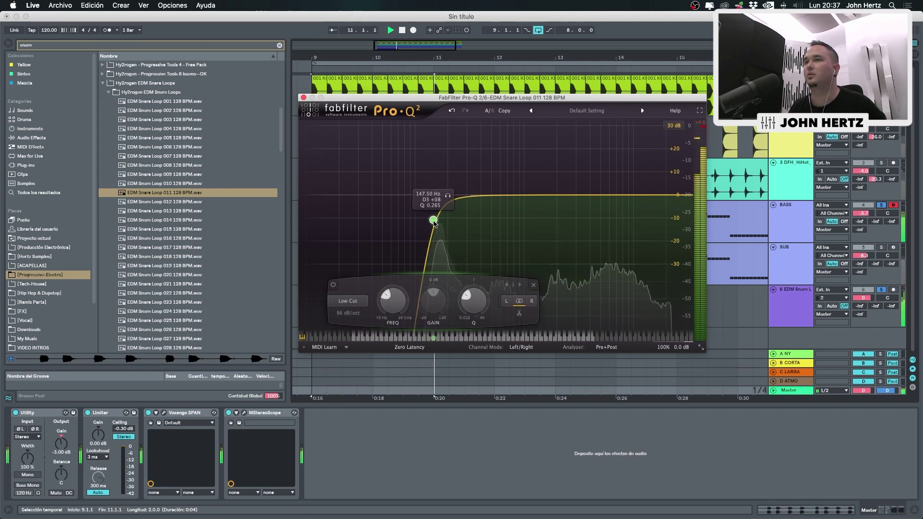
key(space)
Unsolo the tracks, play the full mix and move the snare loop's low cut to 150.97 Hz with a Q of 0.167.
click(890, 297)
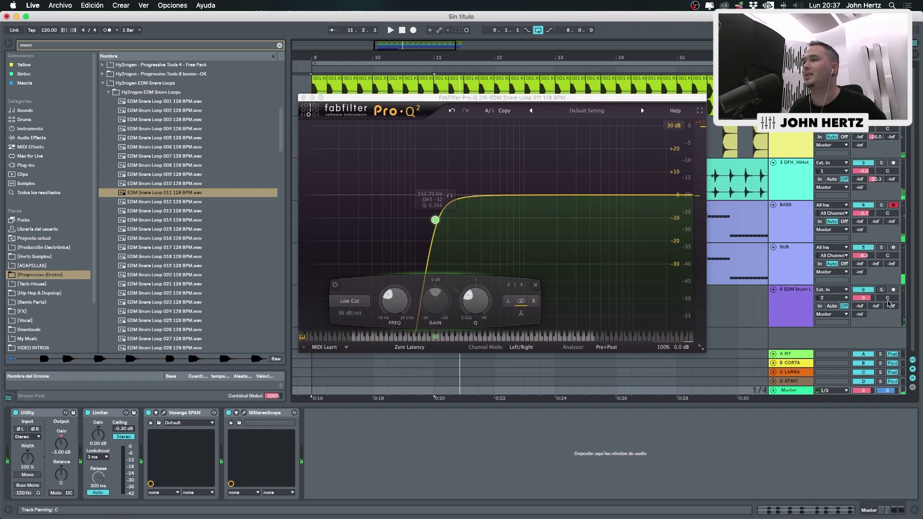
key(space)
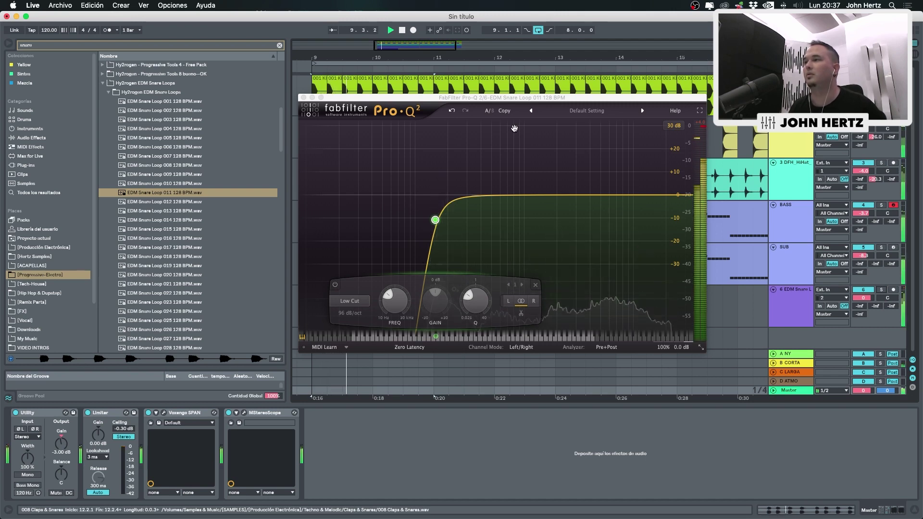
drag(435, 220, 435, 235)
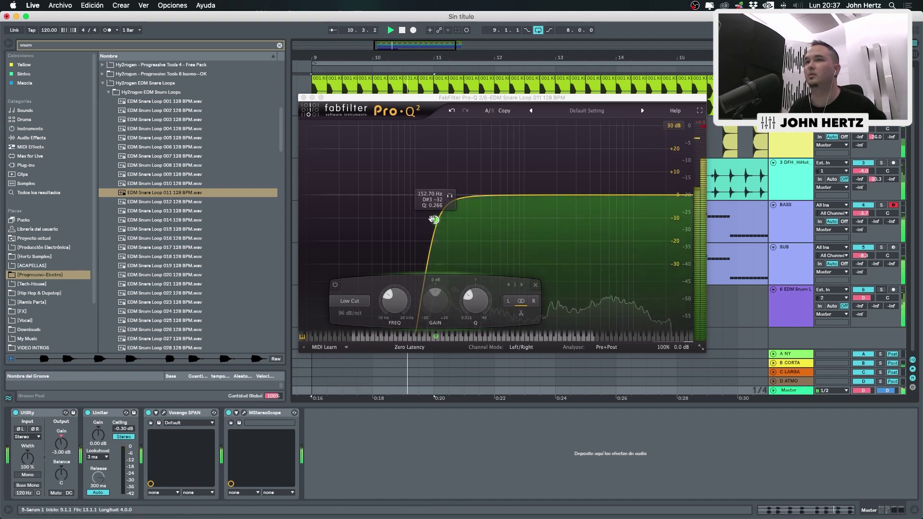
key(space)
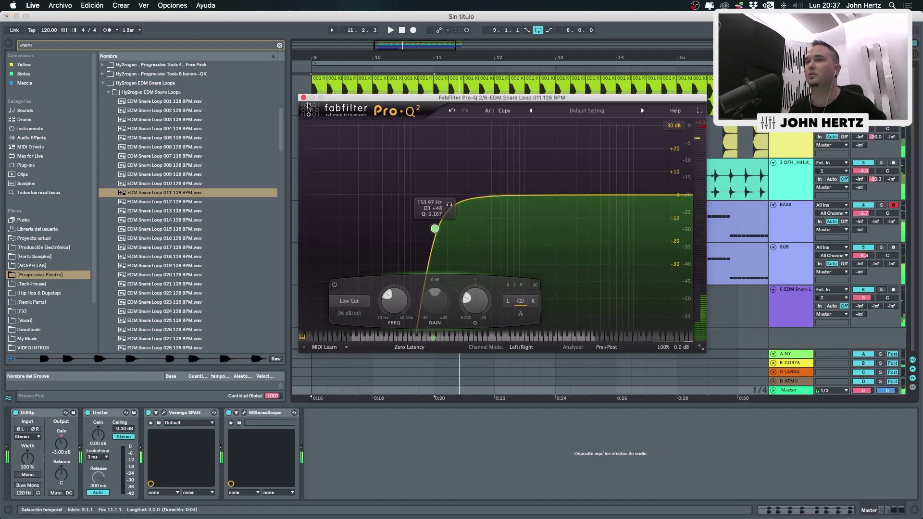
click(304, 98)
Duplicate the snare loop clip three times so it fills bars 9 to 17, and play the result.
click(417, 302)
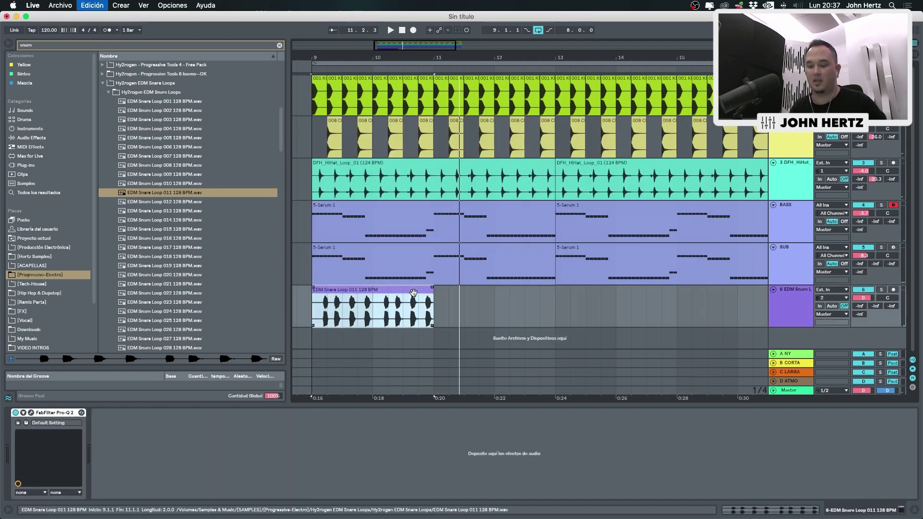
key(super+d)
key(super+d)
key(super+d)
scroll(433, 270, left, 5)
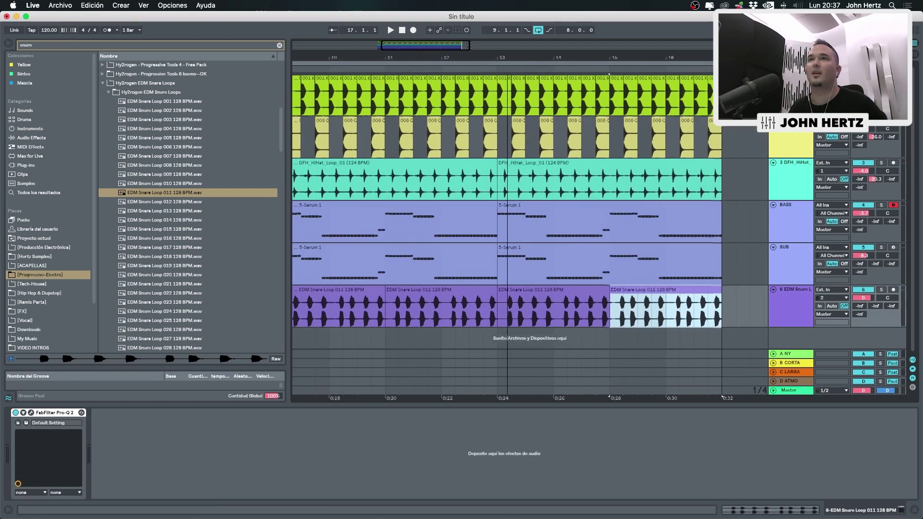
key(space)
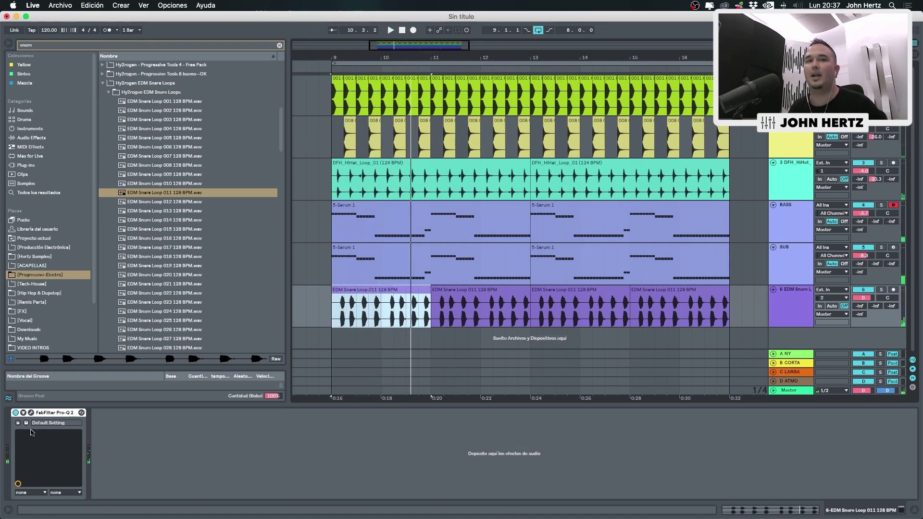
Try a bell boost of +4.90 dB at 193.96 Hz in the snare loop's Pro-Q 2 and remove the band.
click(31, 412)
drag(387, 202, 447, 186)
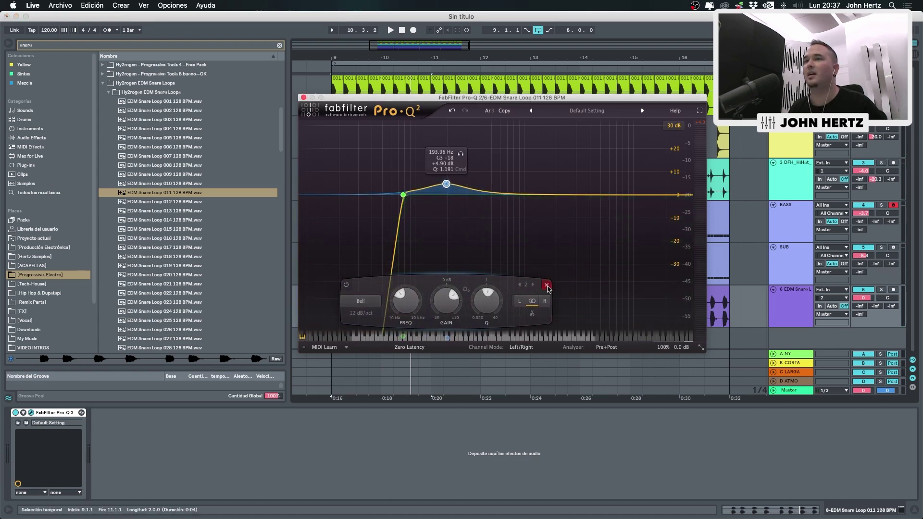
click(547, 286)
click(303, 97)
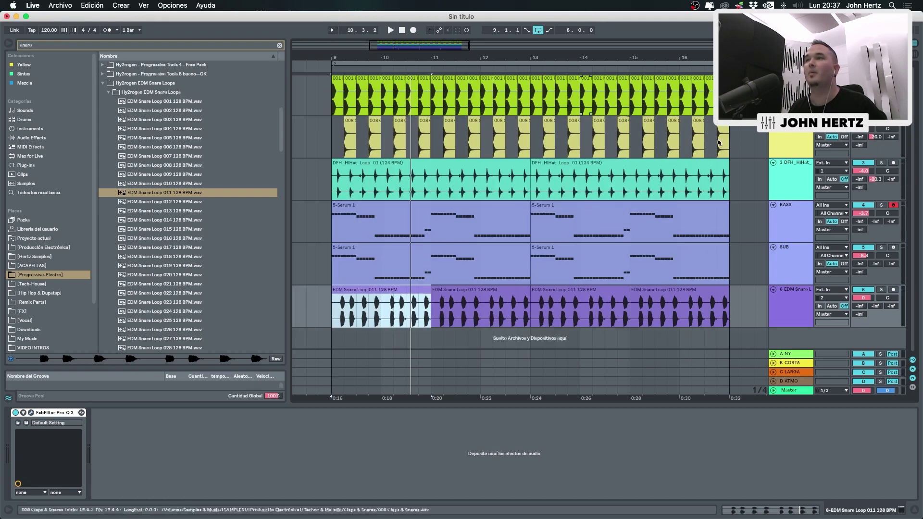
Solo the BASS track, try a bell cut of -7.88 dB at 163.48 Hz in its Pro-Q 2 and start playback.
click(799, 237)
click(881, 205)
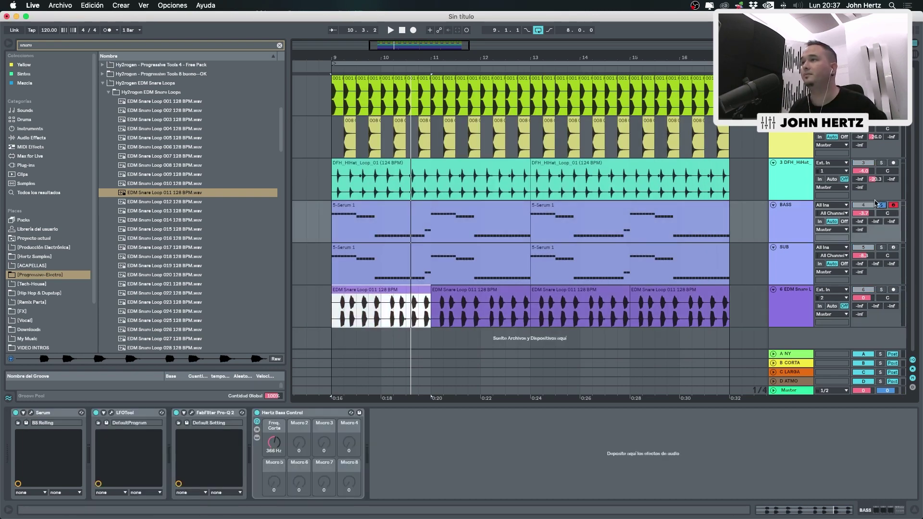
click(192, 413)
click(416, 153)
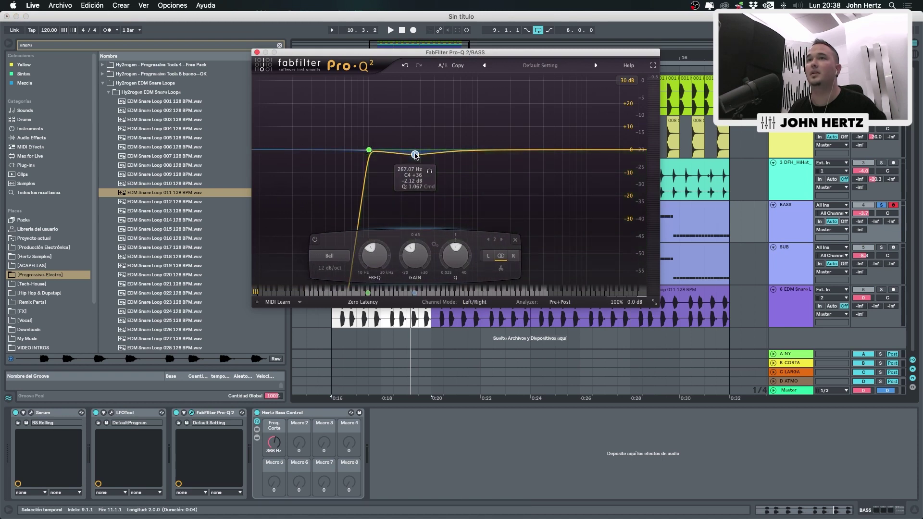
drag(416, 155, 392, 168)
key(space)
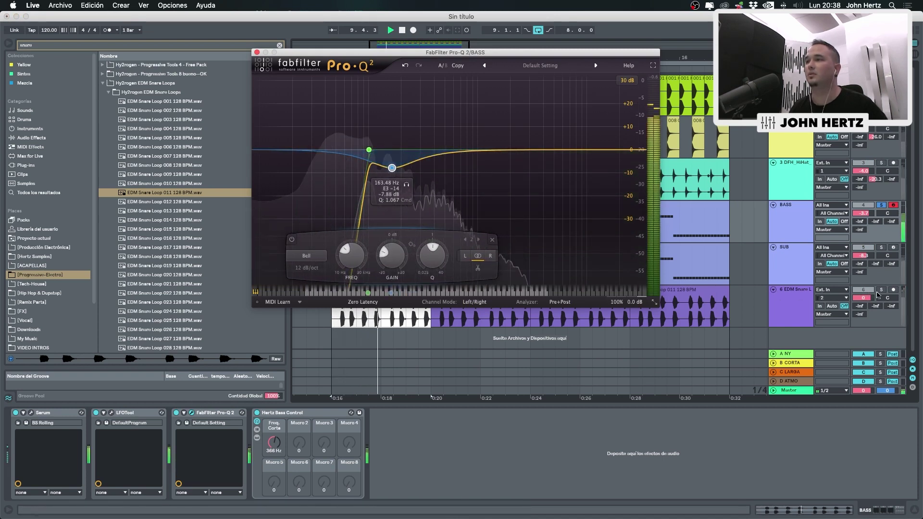
Solo the snare loop too, try deepening the BASS bell cut to -10.79 dB with a Q of 1.737, and remove the band.
click(881, 290)
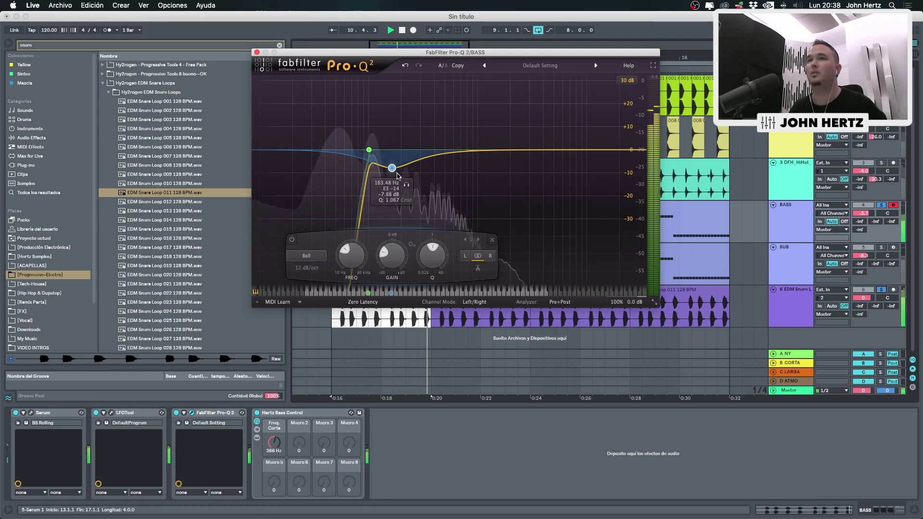
drag(393, 168, 392, 174)
scroll(392, 175, up, 3)
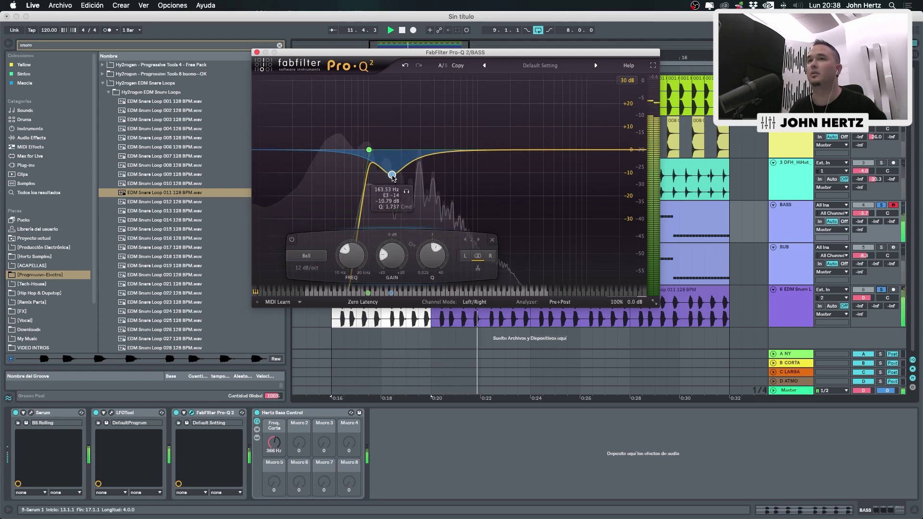
click(882, 291)
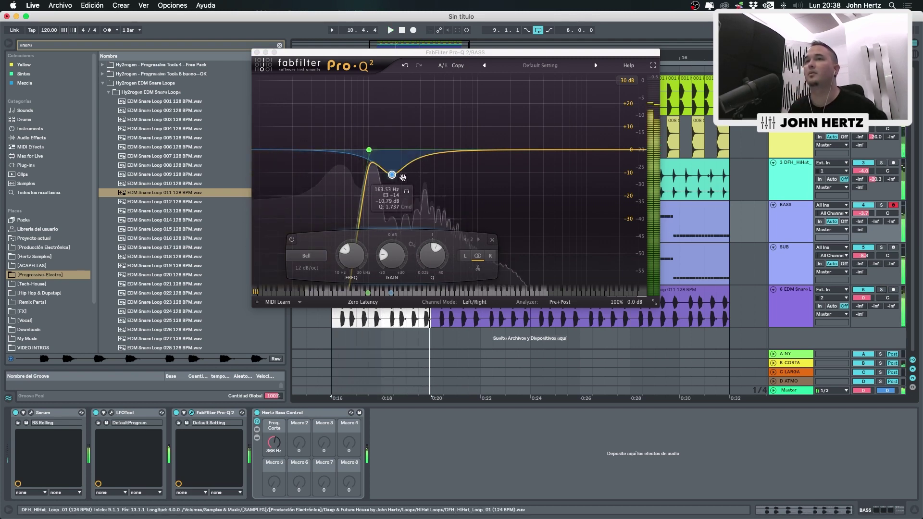
click(492, 242)
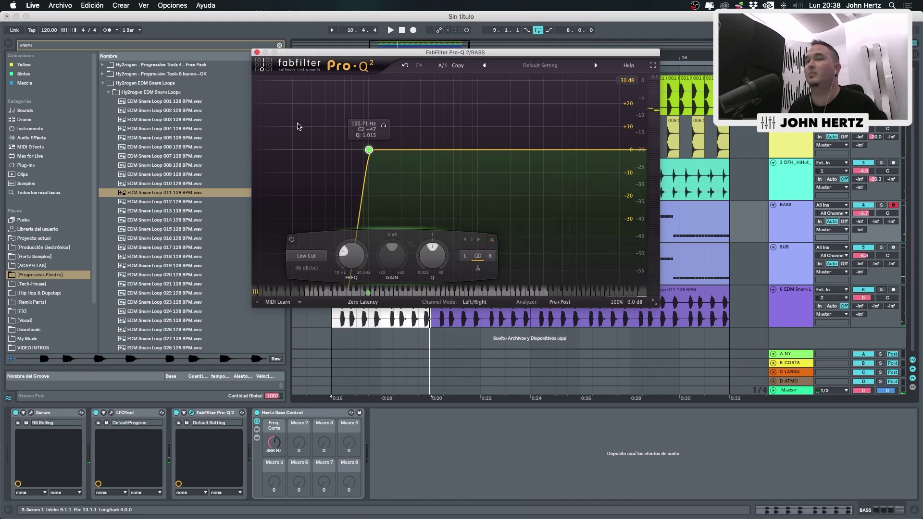
click(257, 53)
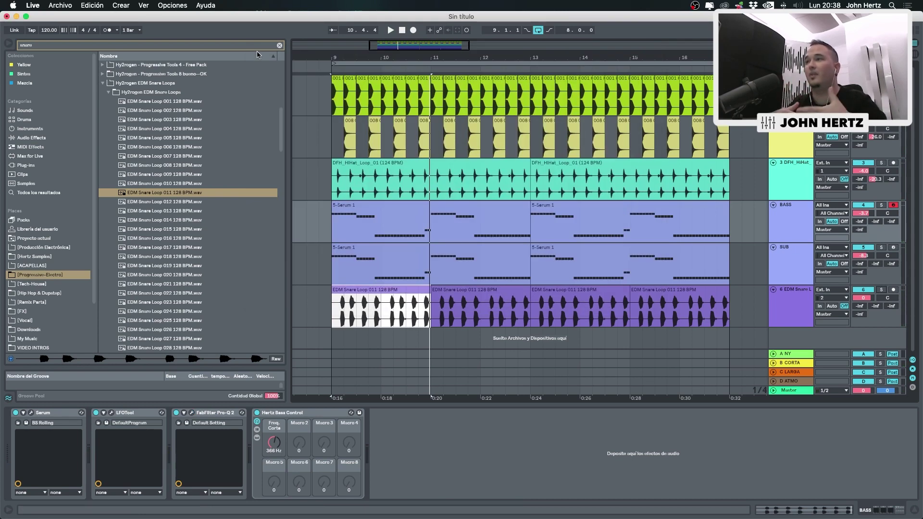
Collapse the Hy2rogen EDM Snare Loops folder and delete all snare loop clips from track 6 between bars 9 and 17.
click(103, 84)
click(742, 306)
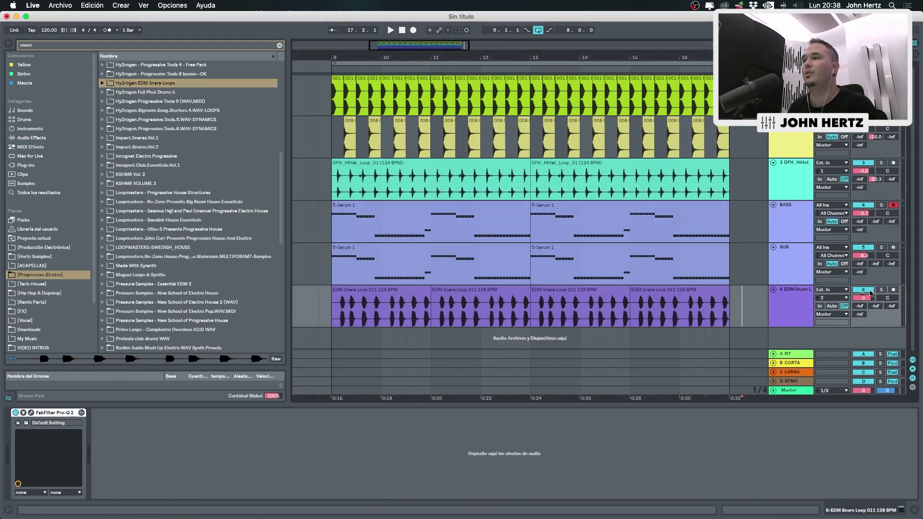
drag(730, 307, 332, 297)
key(Delete)
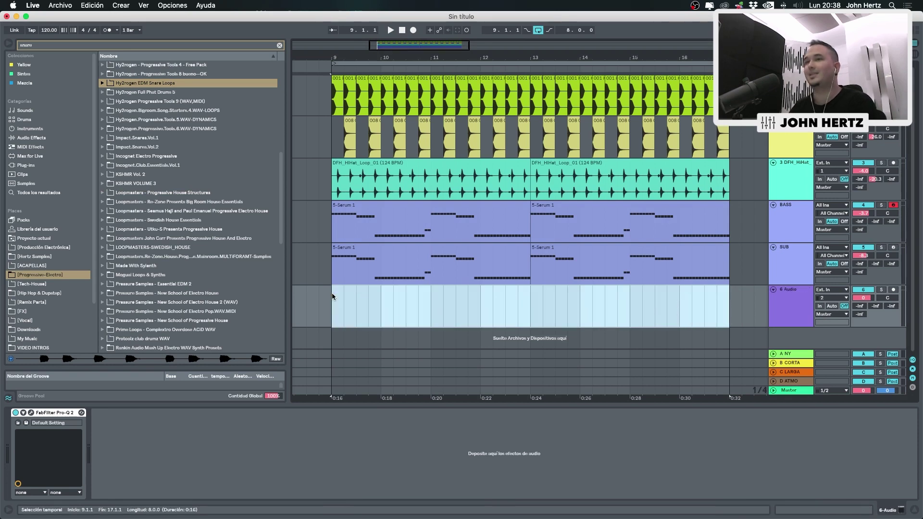
Narrow the sample browser to give the arrangement more room and clear the snare search.
key(z)
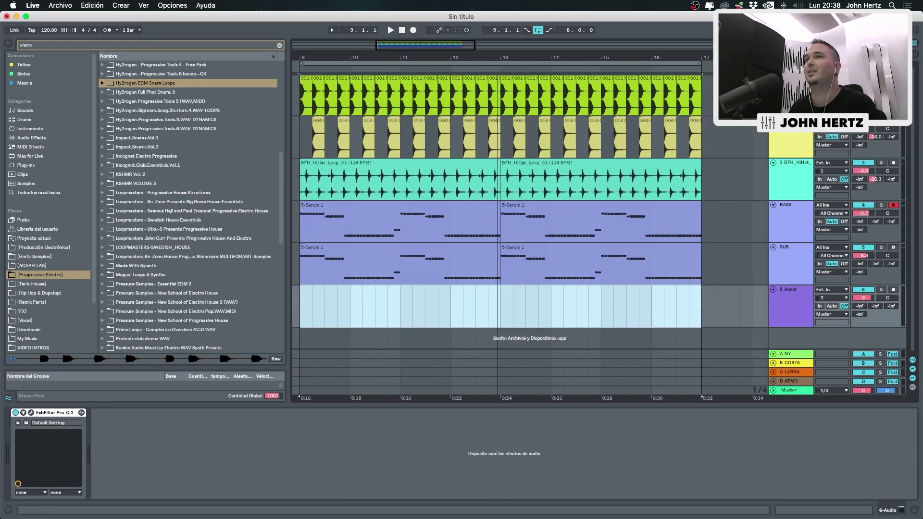
drag(290, 96, 236, 96)
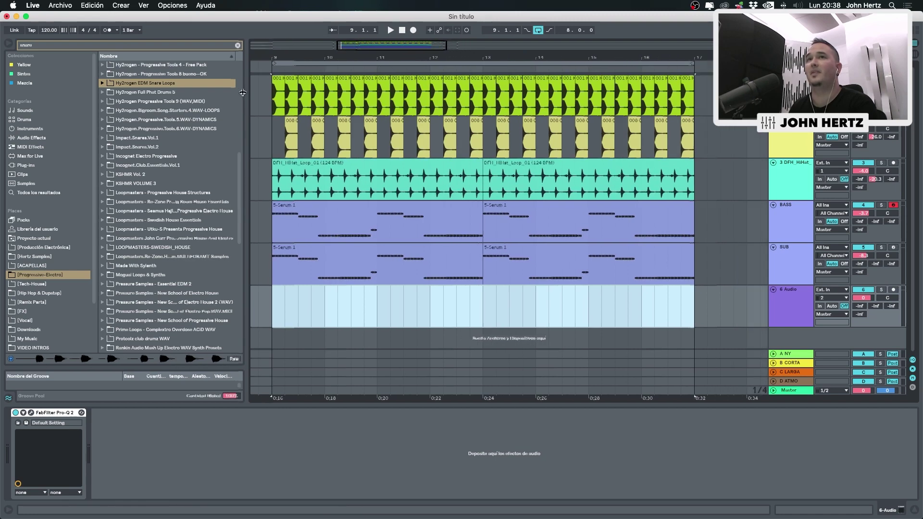
click(226, 45)
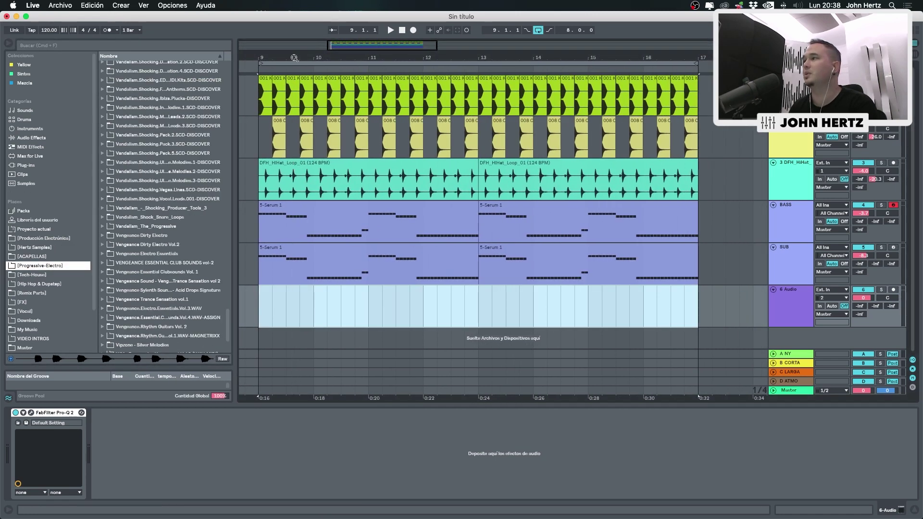